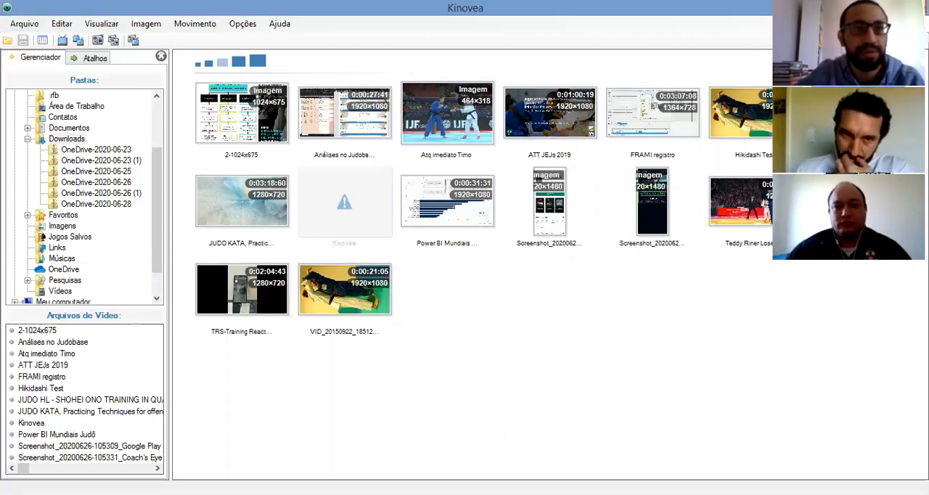
Open the Shohei Ono quarantine training video and move the working zone's start to about 0:02:18, at the Uchi-mata section
double_click(858, 114)
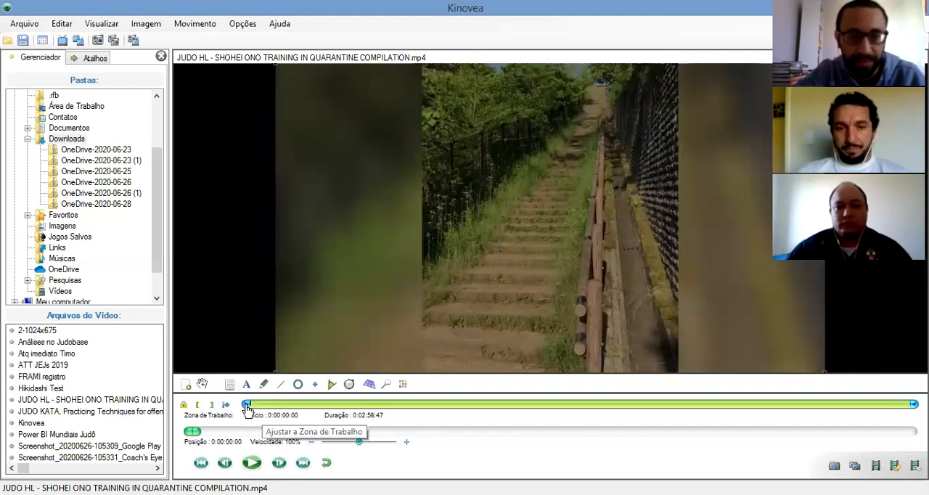
drag(247, 407, 450, 421)
drag(625, 419, 711, 415)
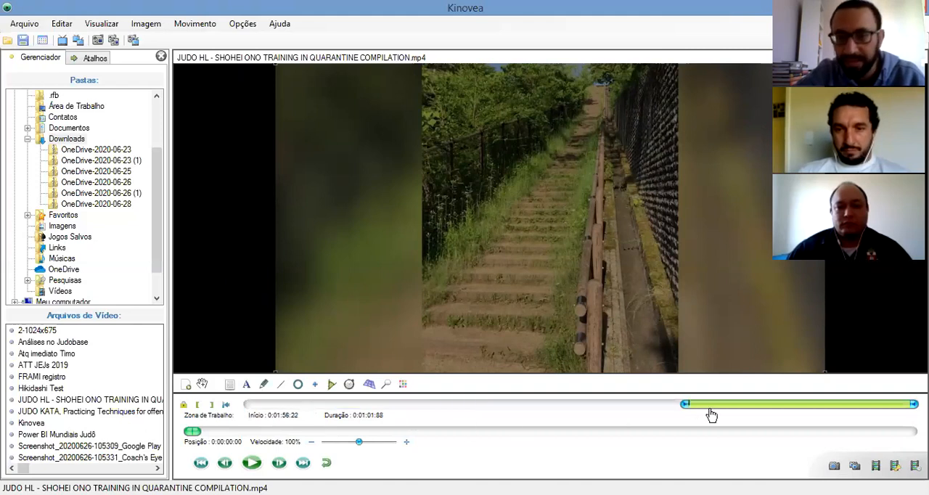
click(718, 415)
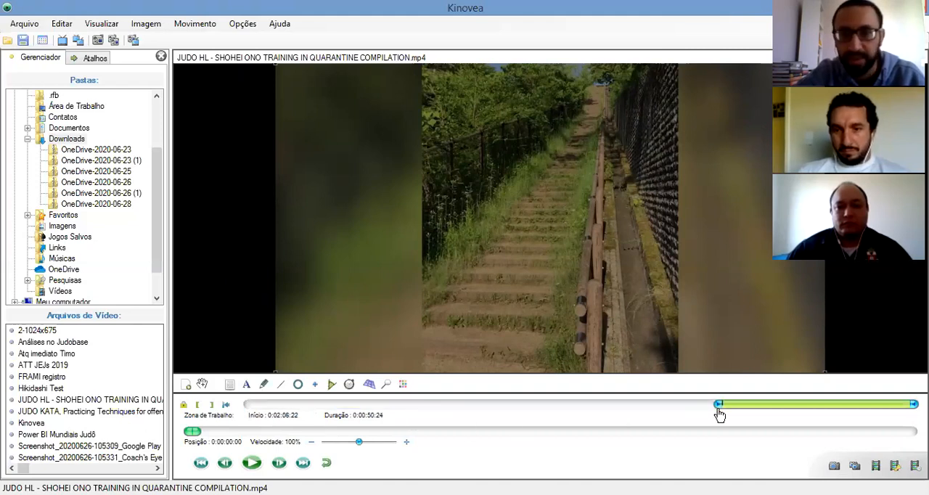
drag(718, 411, 720, 411)
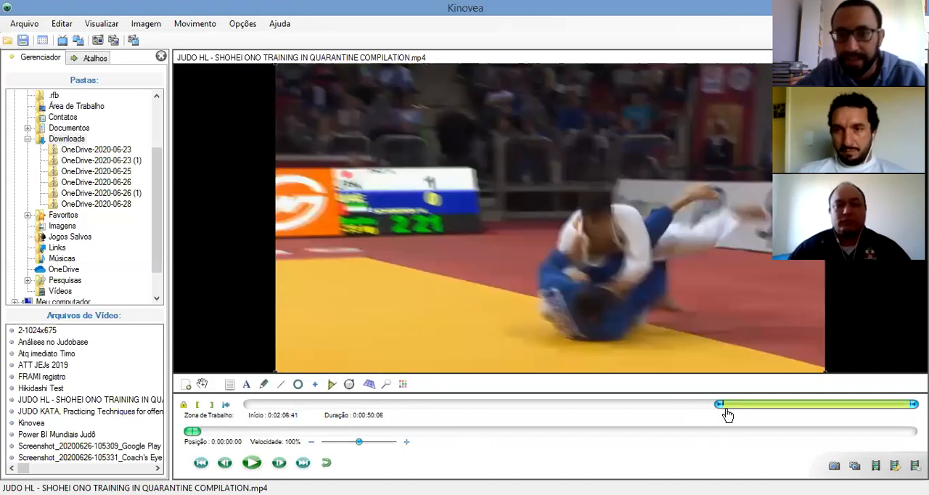
click(741, 415)
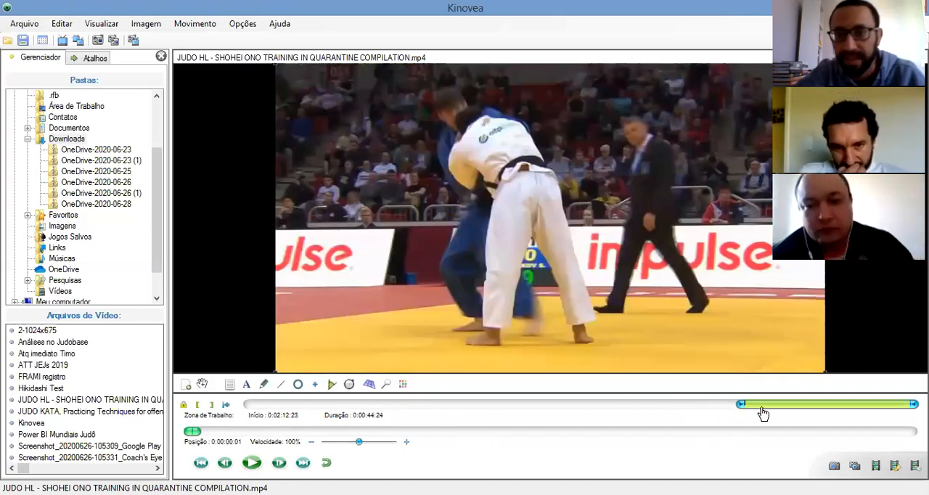
click(761, 412)
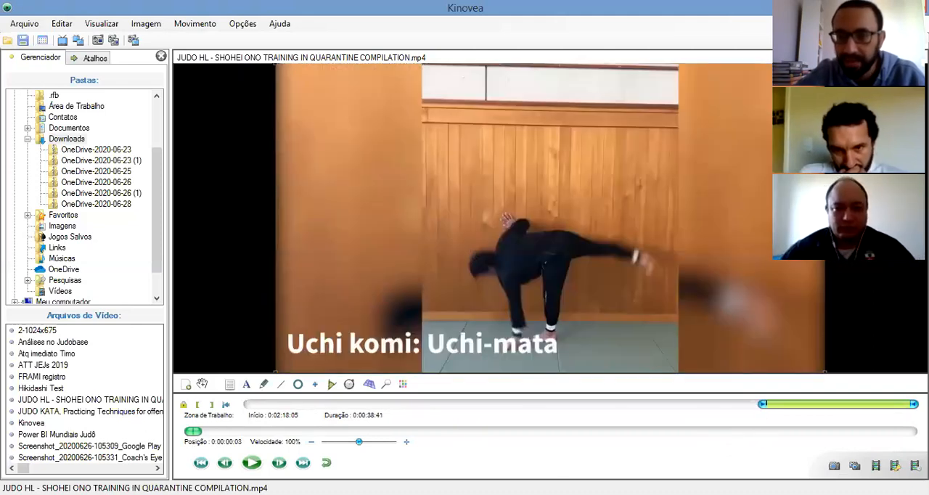
Set the working zone's end so the Uchi-mata clip lasts about 3.66 seconds, playing the clip to check it
click(782, 415)
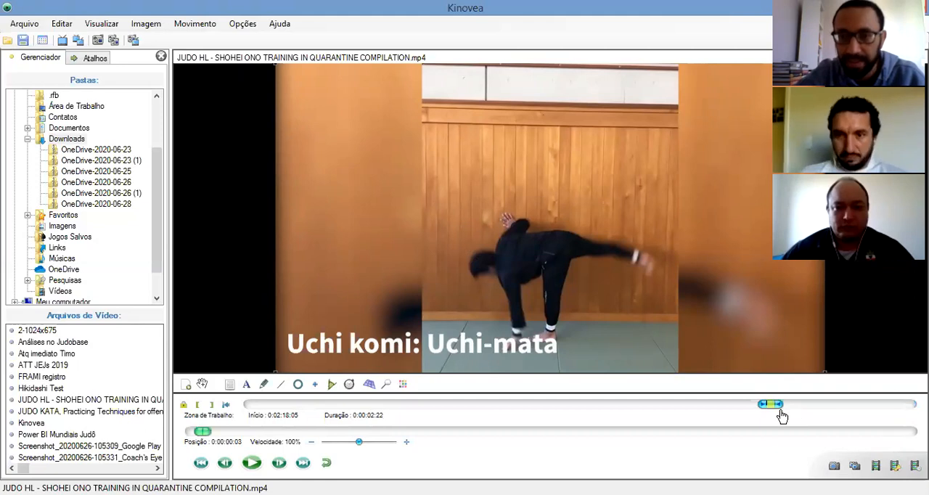
drag(782, 415, 784, 418)
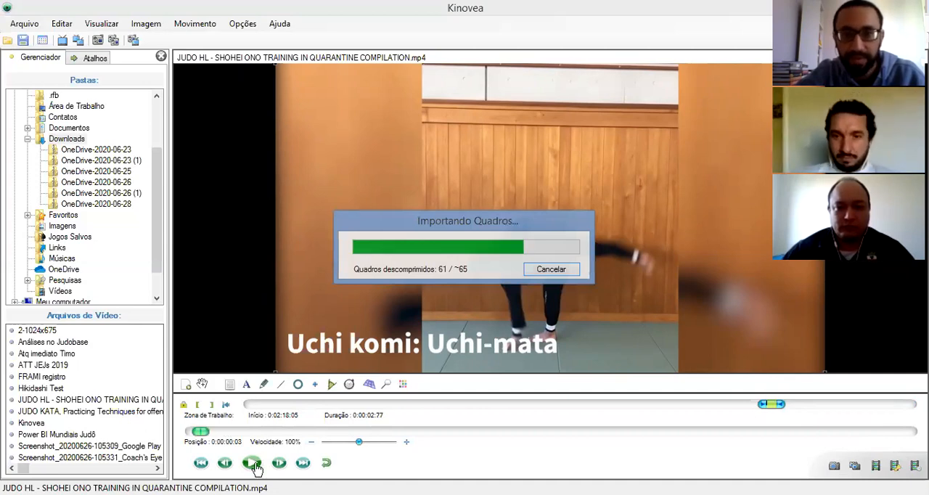
click(251, 462)
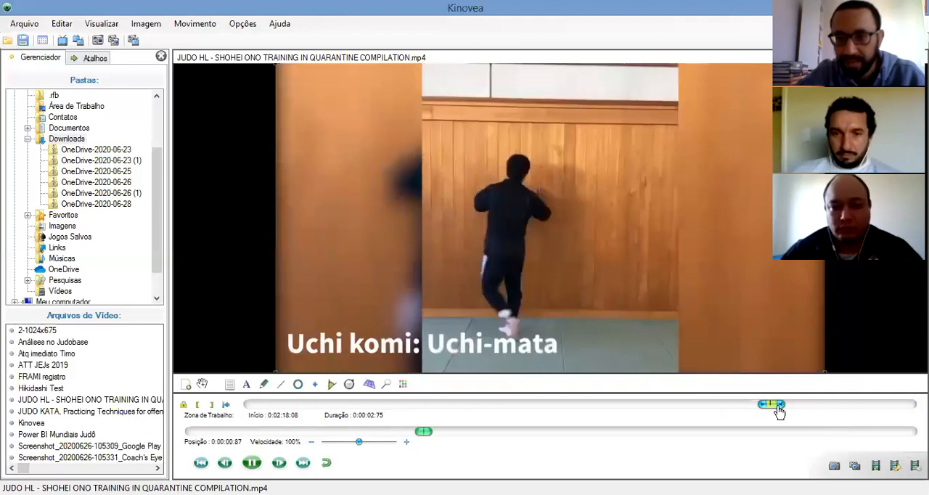
drag(780, 405, 791, 410)
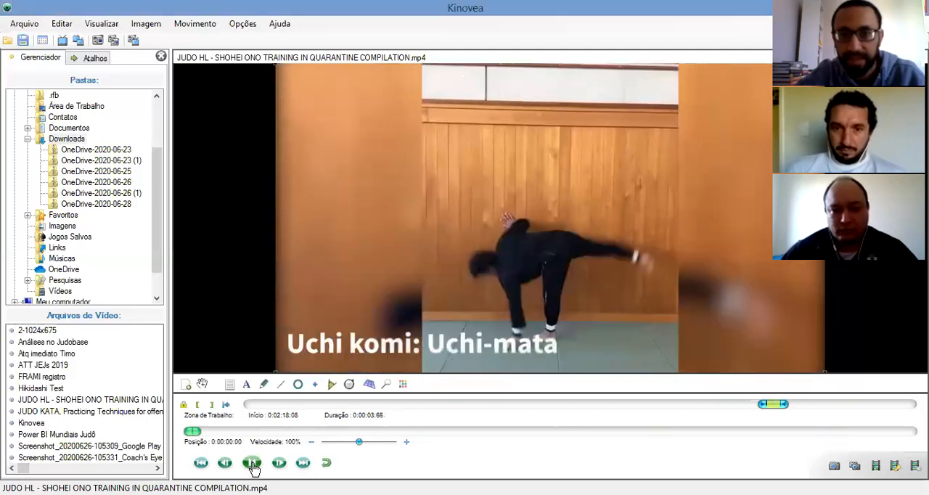
click(253, 463)
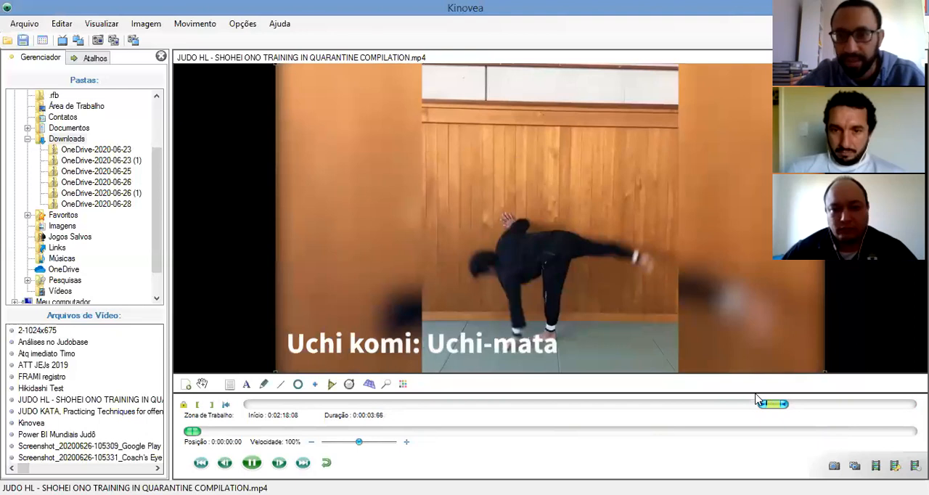
Move the working zone's start to about 0:02:19:87 and play the shortened clip
drag(763, 410, 772, 408)
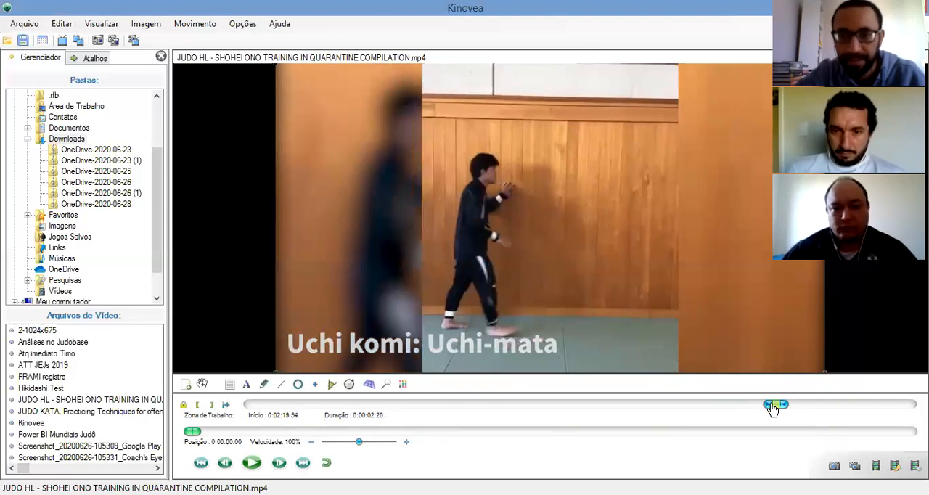
click(249, 465)
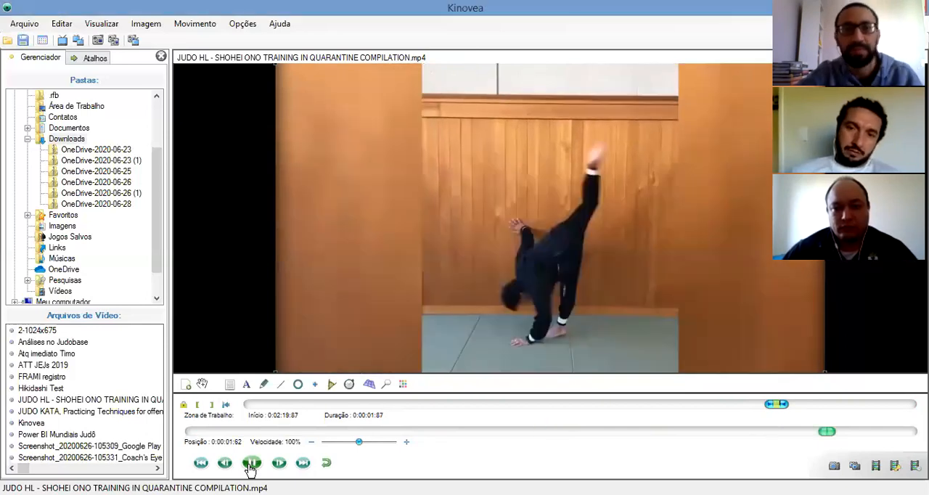
click(250, 464)
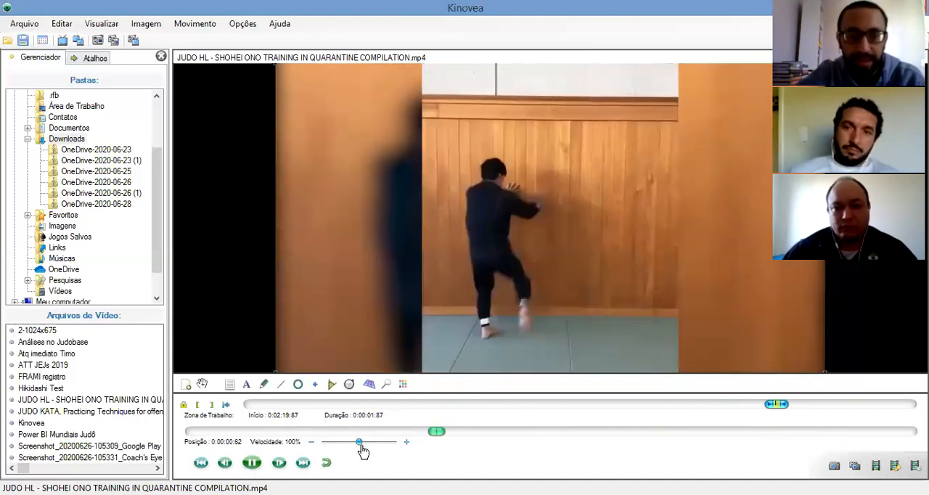
Try slower and faster playback speeds on the running clip and settle on 50%
click(341, 442)
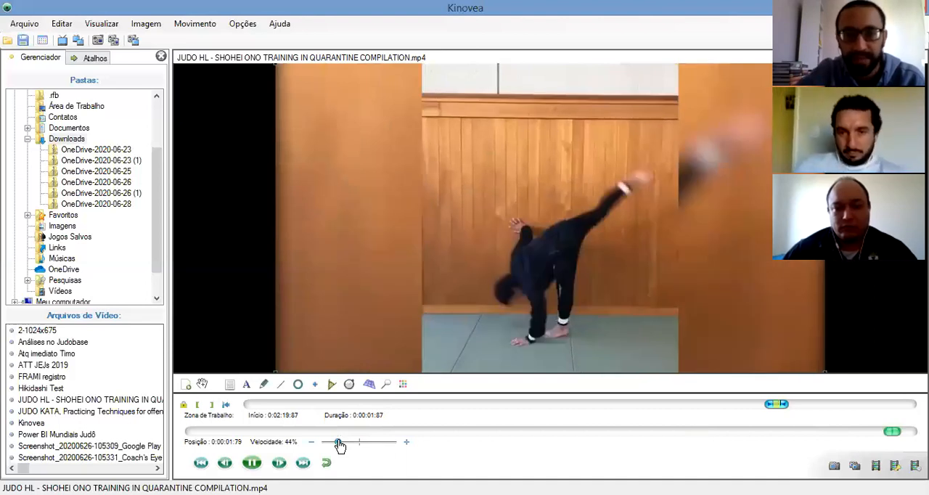
click(405, 444)
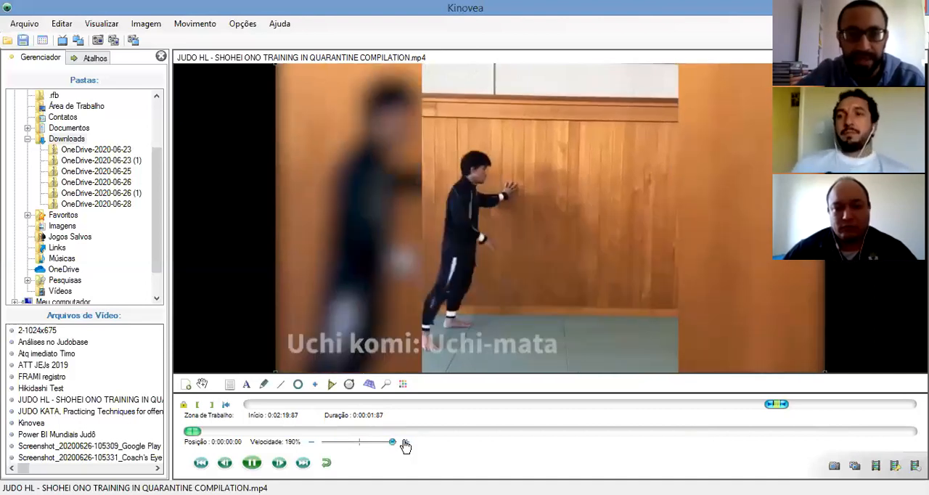
click(352, 442)
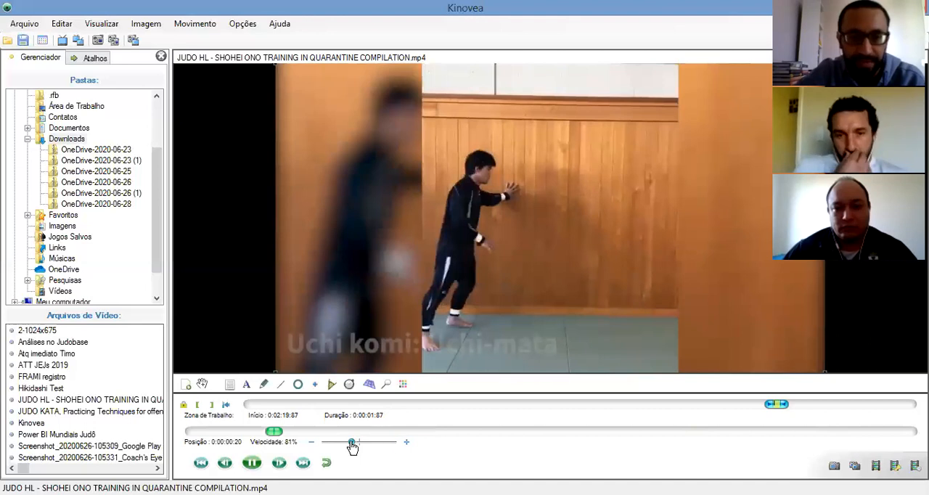
click(342, 442)
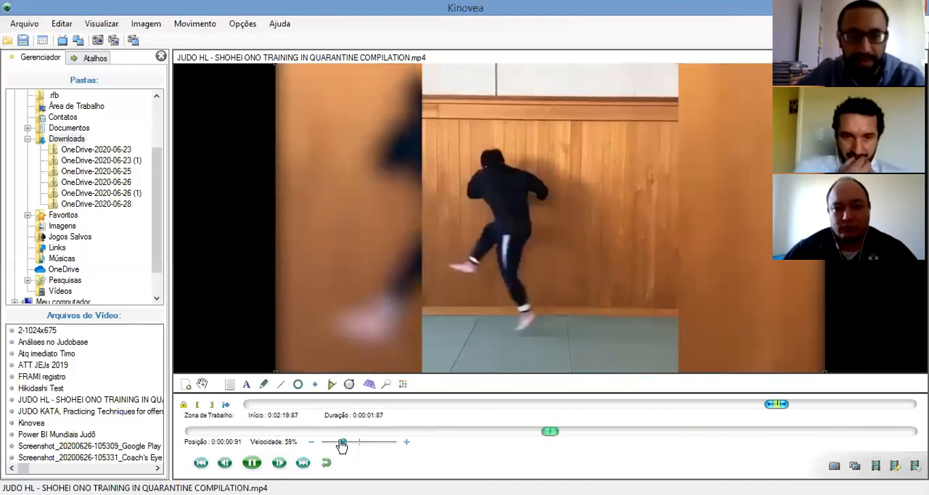
click(341, 443)
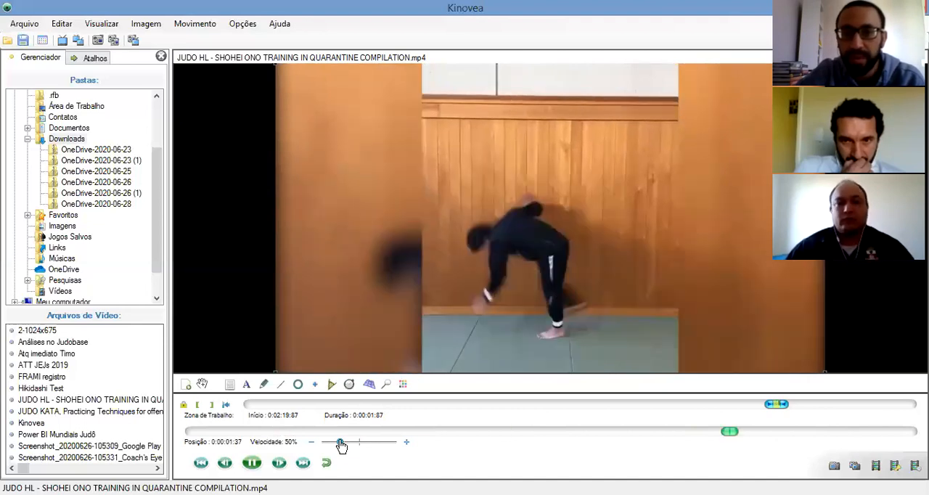
Pause the clip and examine the Uchi-mata movement frame by frame up to position 0:00:01:62
click(251, 463)
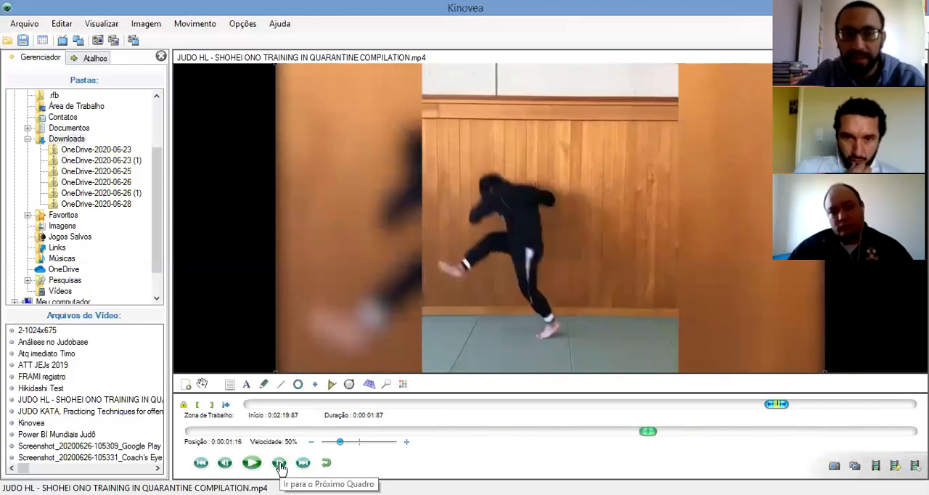
click(280, 465)
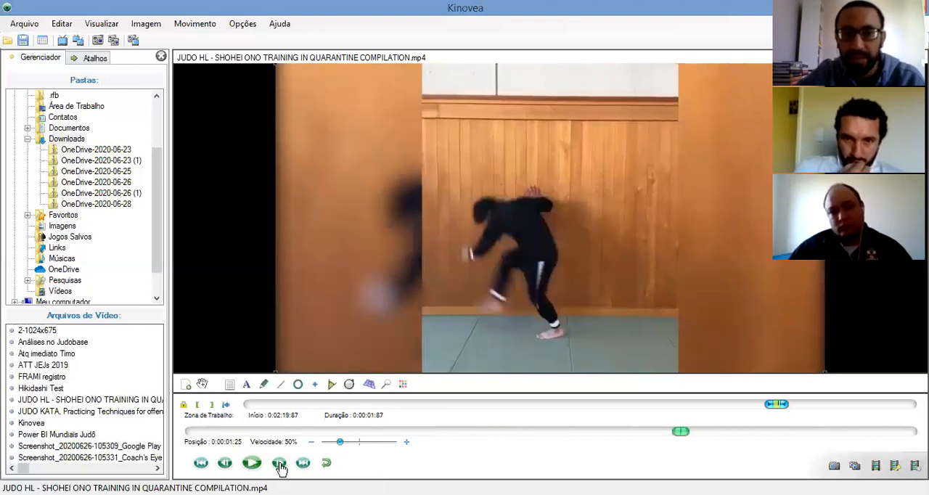
click(280, 465)
click(280, 465)
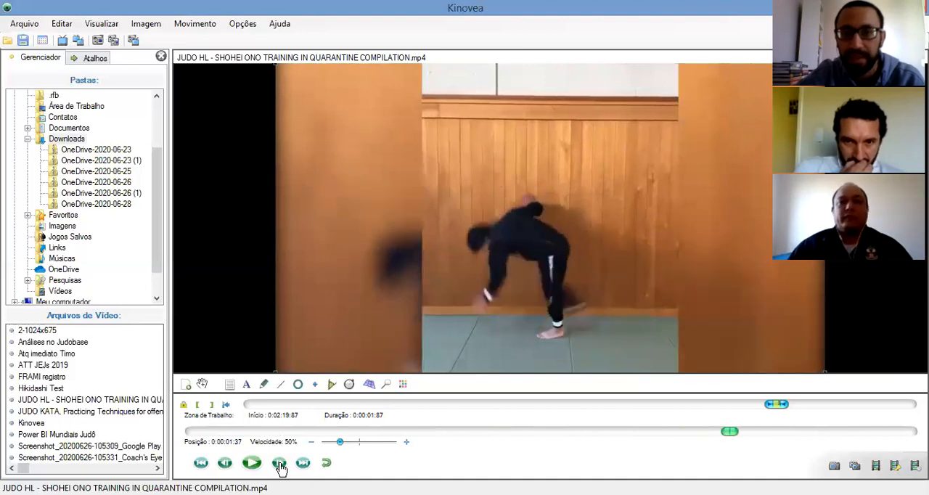
click(280, 465)
click(280, 465)
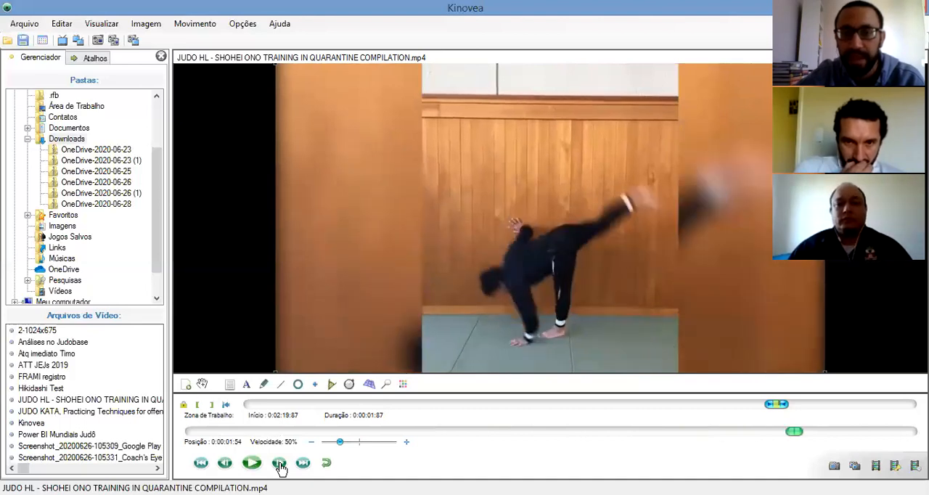
click(280, 465)
click(280, 465)
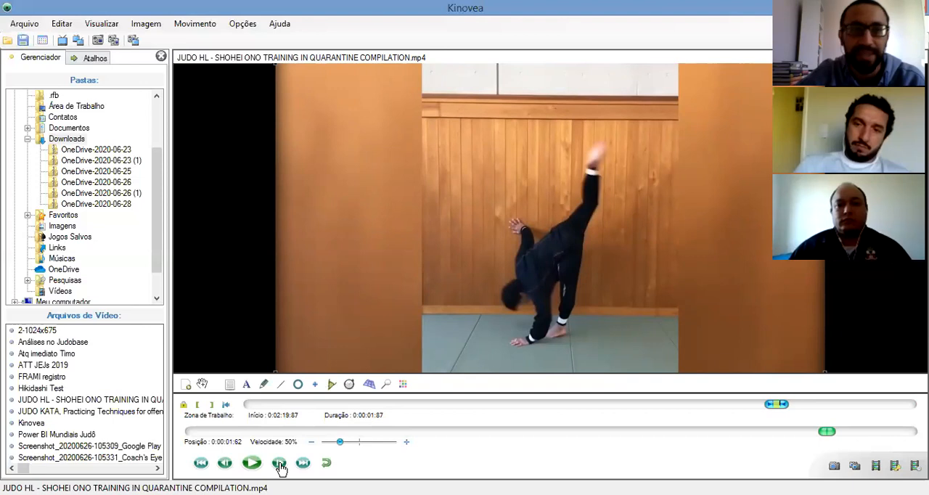
Replay the clip at half speed, pausing and resuming it to examine the phases of the movement
click(251, 463)
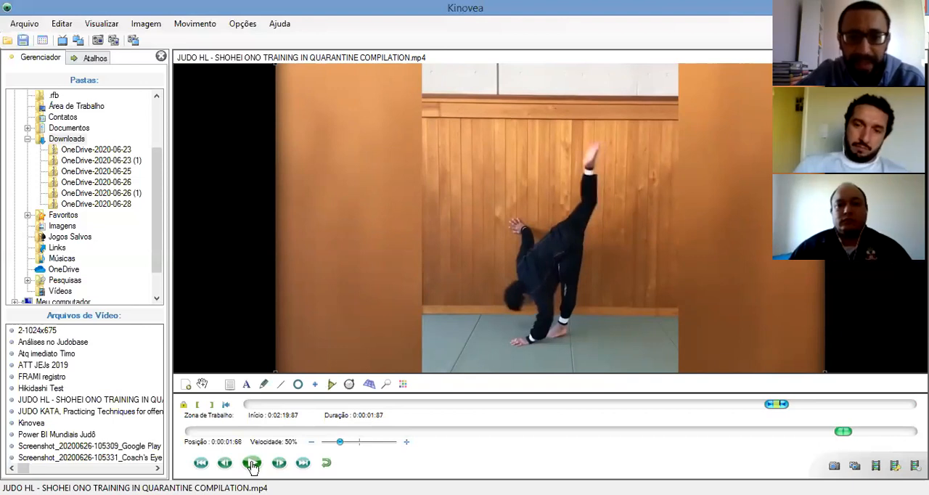
click(251, 463)
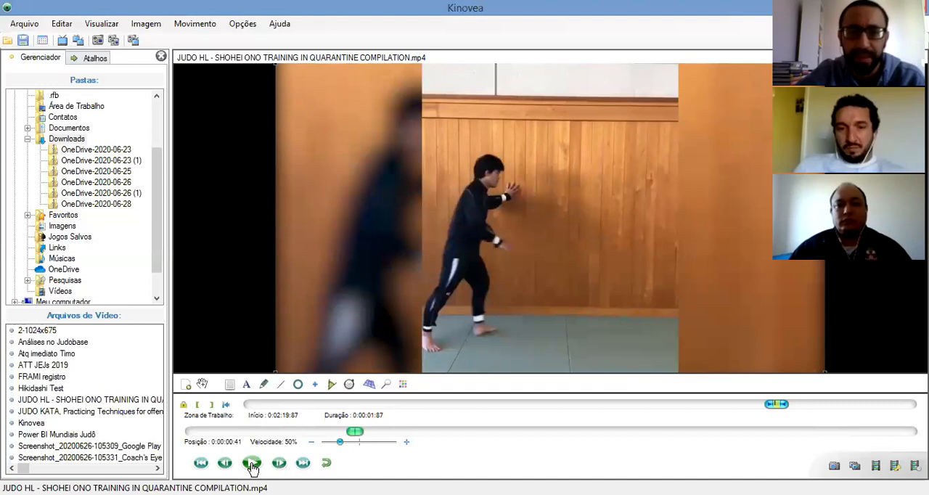
click(251, 464)
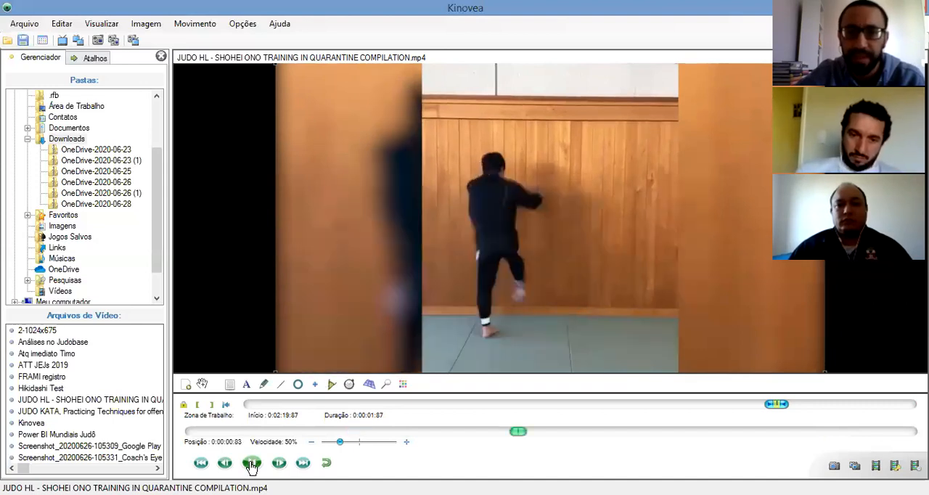
click(251, 464)
click(251, 464)
click(251, 464)
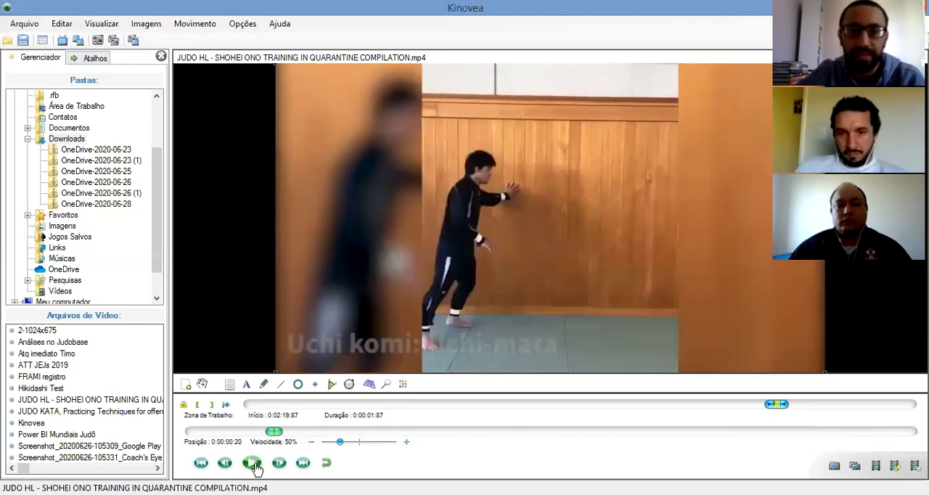
click(252, 464)
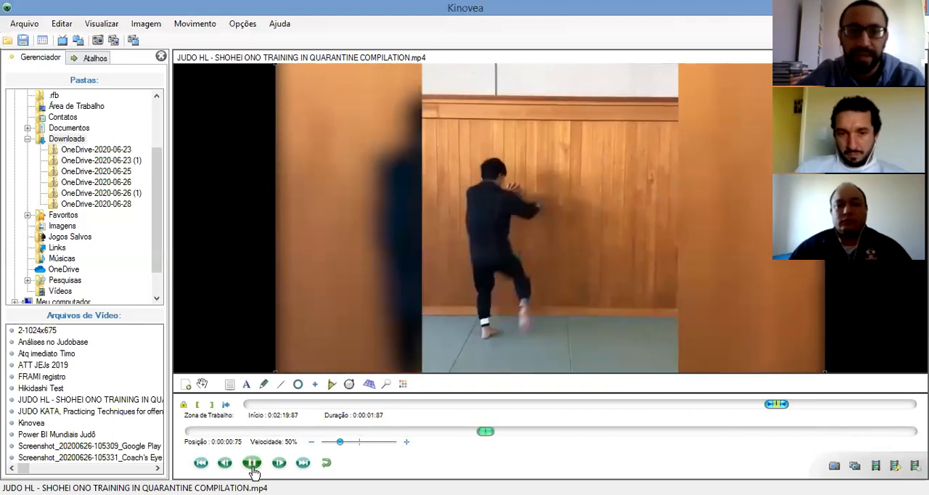
Advance one frame at a time to the fully raised leg at position 0:00:01:62
click(279, 464)
click(279, 465)
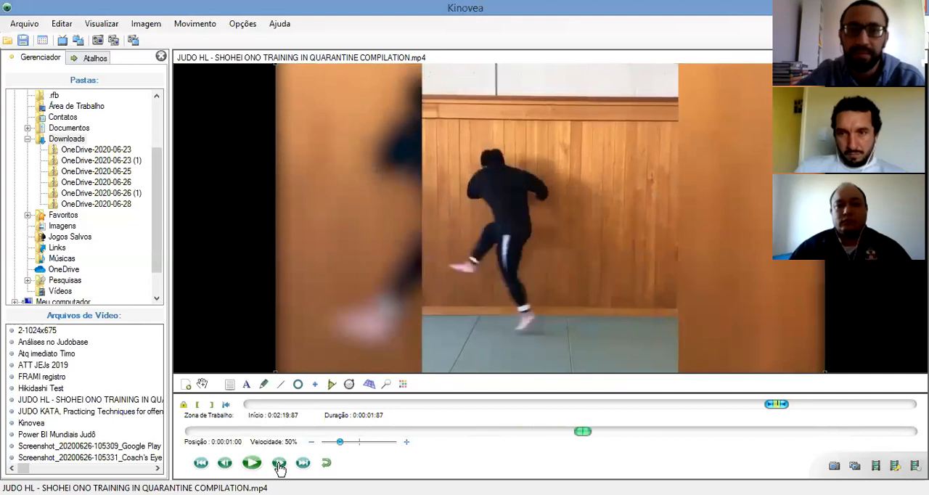
click(279, 465)
click(279, 464)
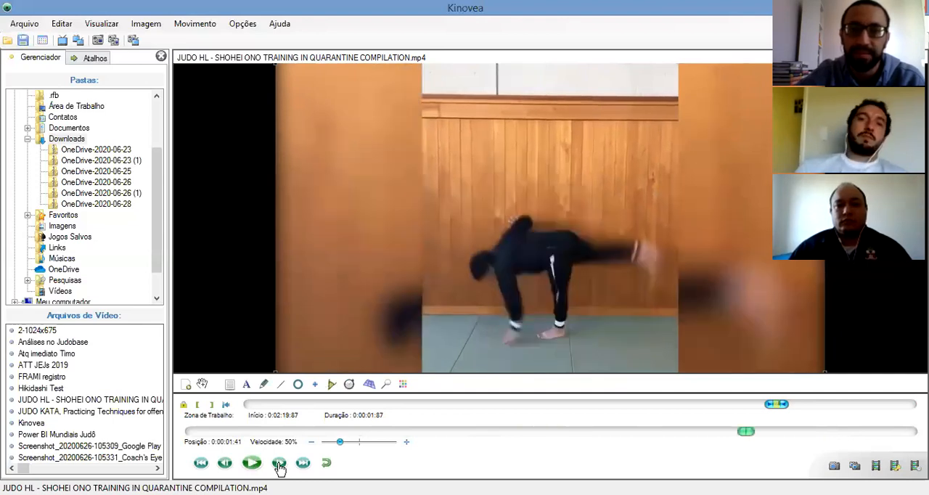
click(279, 464)
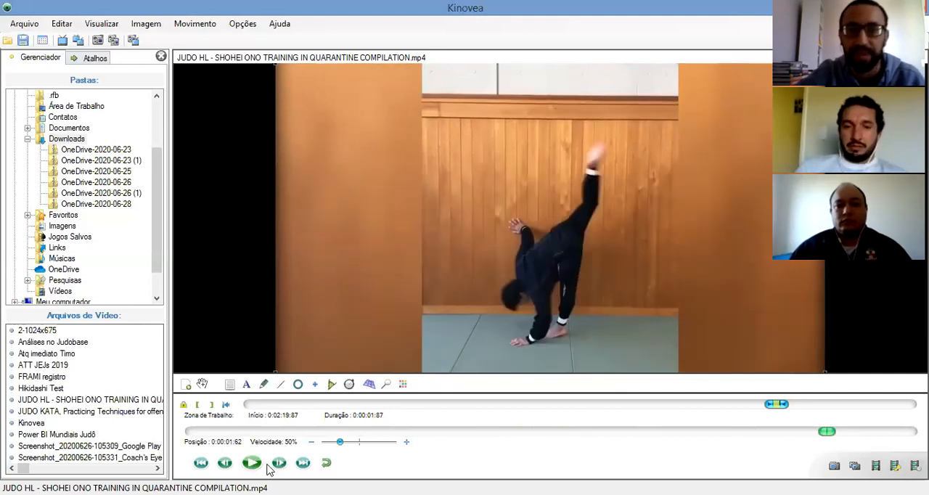
Trace the athlete's raised leg with a freehand Pencil line on the frame at 0:00:01:62
click(263, 384)
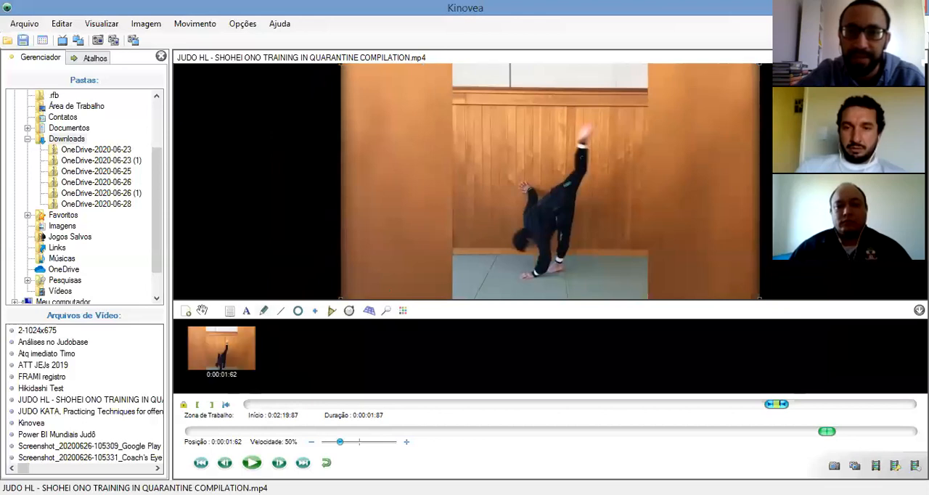
drag(568, 184, 581, 164)
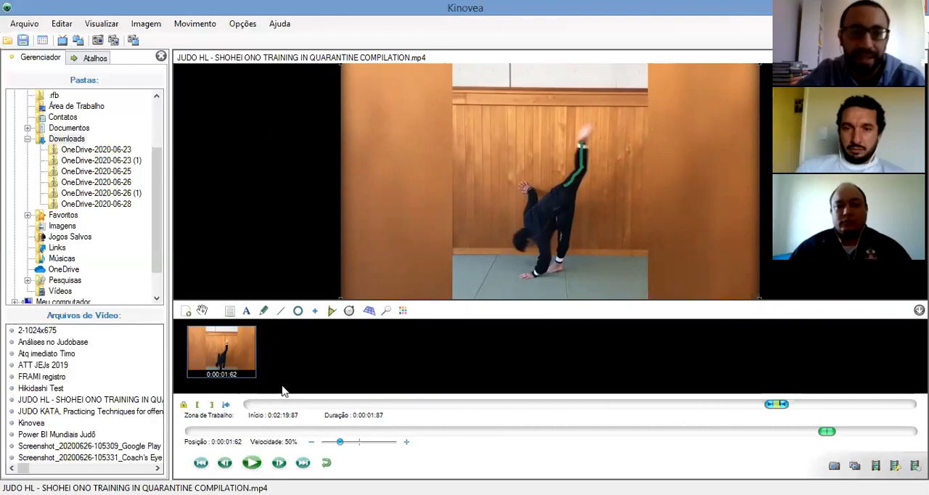
Add the text label "estender mais a perna direita" beside the raised leg on the frame at 0:00:01:62
click(246, 311)
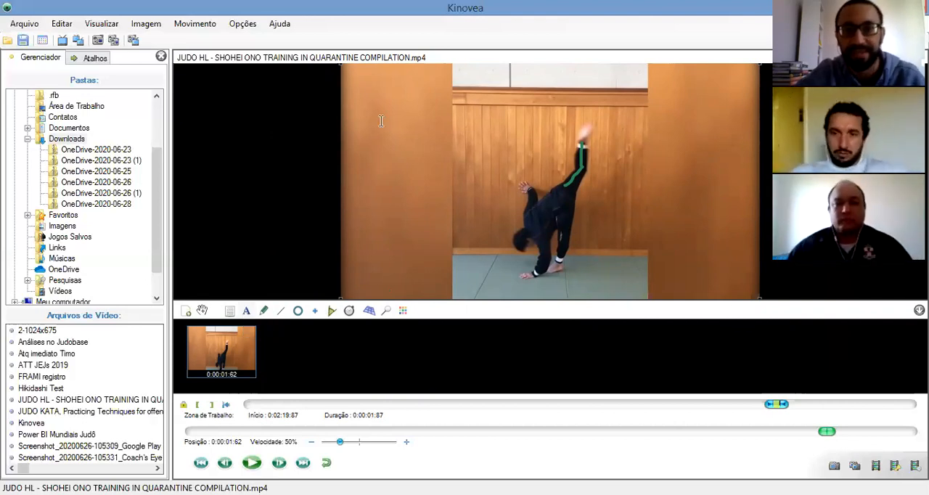
click(465, 123)
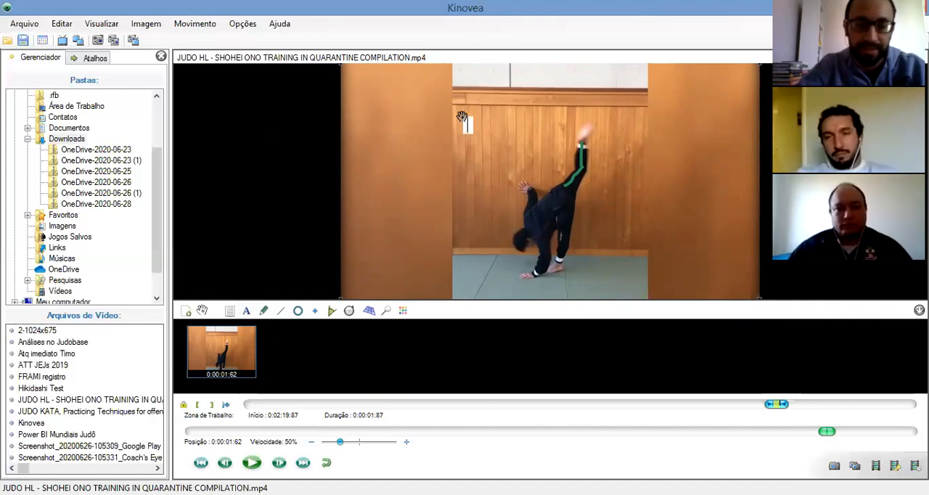
text(estender m)
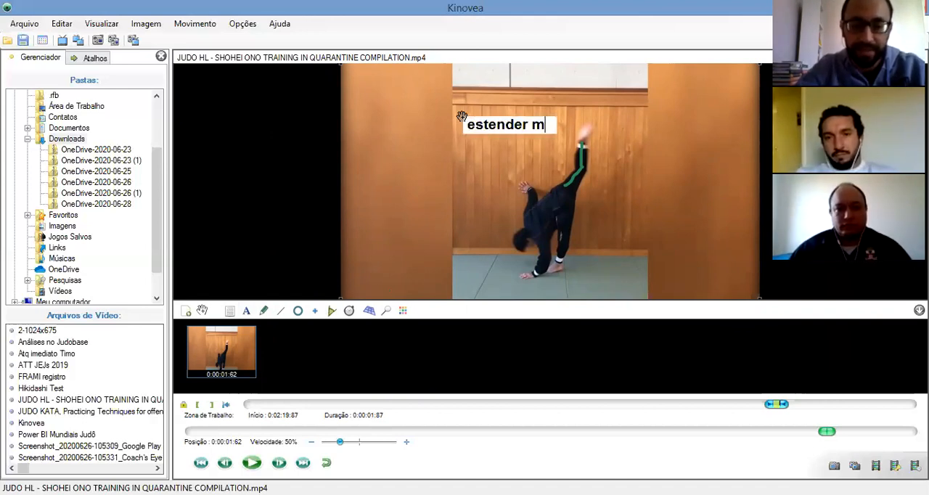
text(ais a perna )
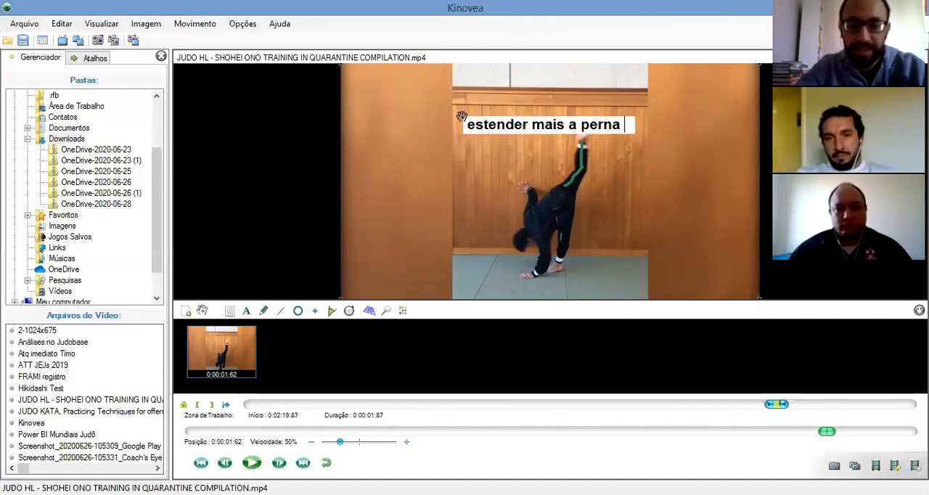
text(direita)
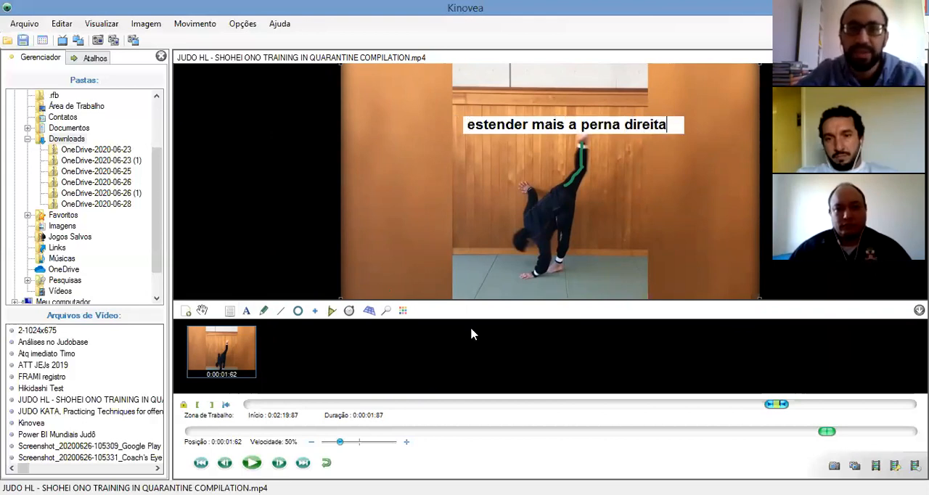
Replay the clip, pause it at 0:00:01:70 and draw a straight line from the athlete's head to the raised foot
click(251, 464)
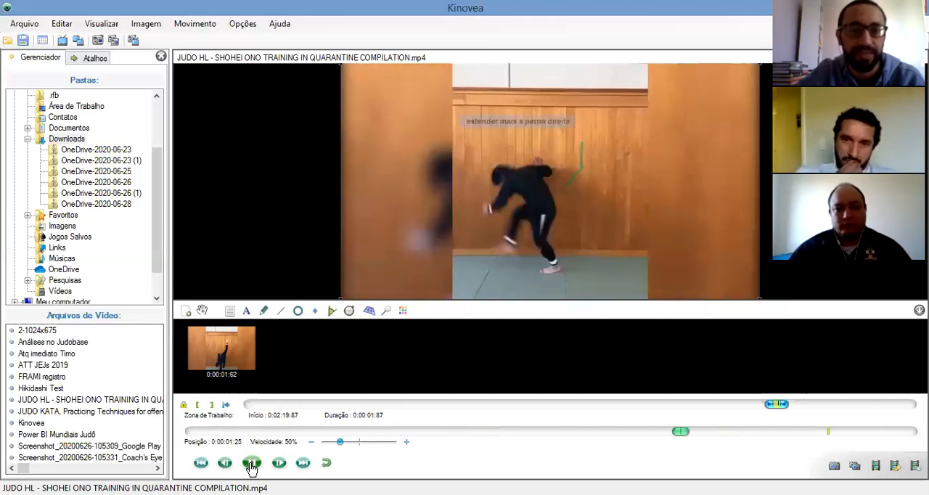
click(252, 465)
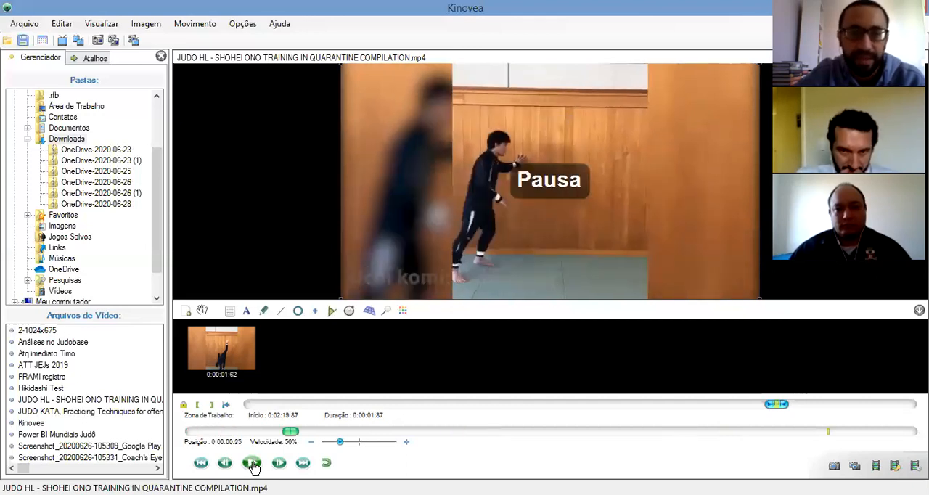
click(252, 464)
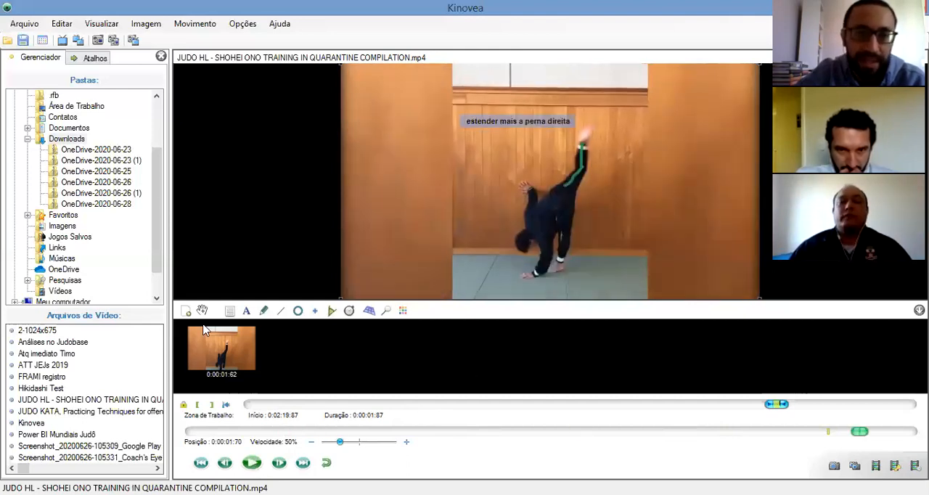
click(294, 309)
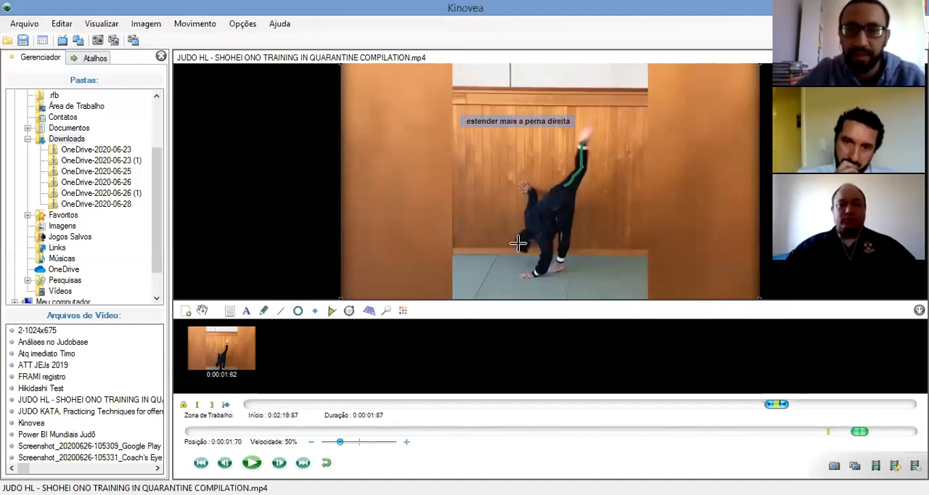
drag(518, 244, 583, 143)
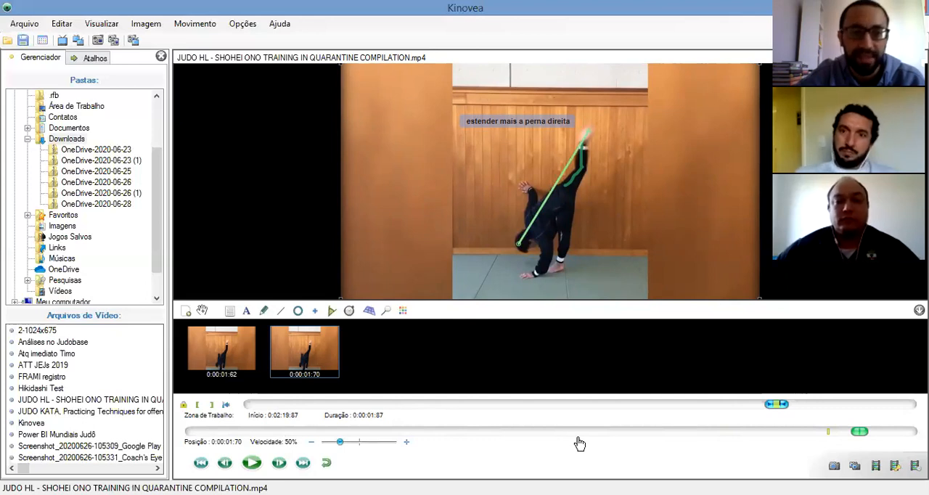
Replay the clip, pause it at 0:00:01:83 and draw a circle on the mat beside the athlete's supporting hand
click(250, 468)
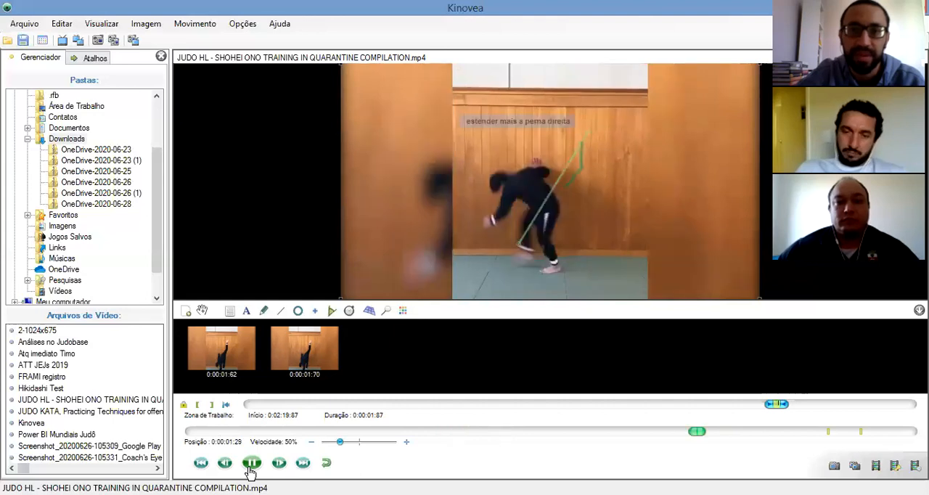
click(250, 465)
click(275, 358)
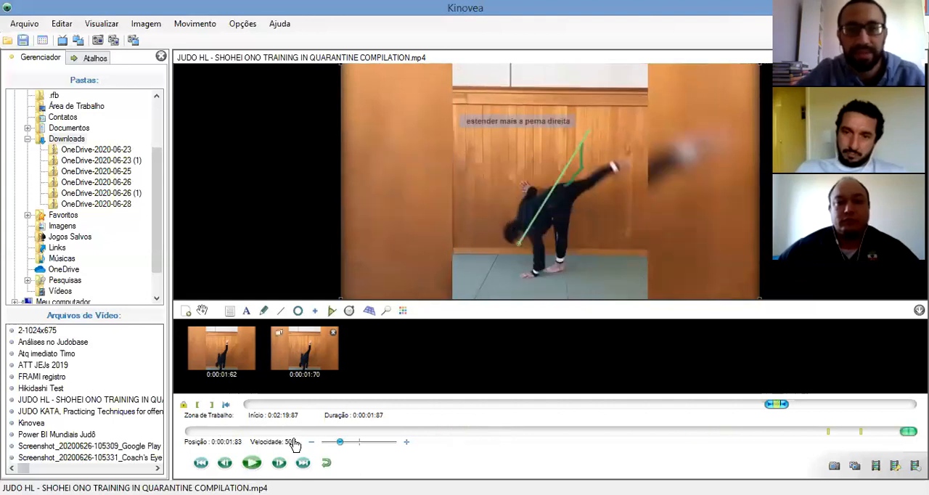
click(298, 311)
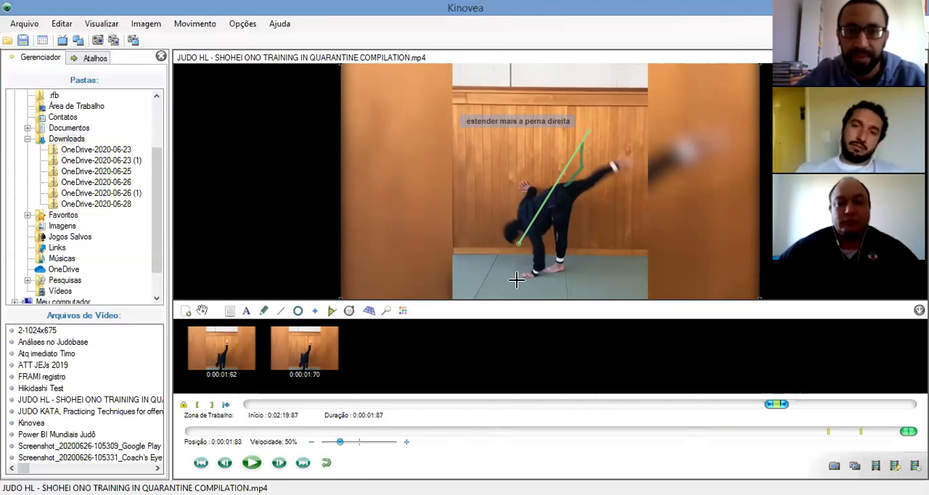
key(Return)
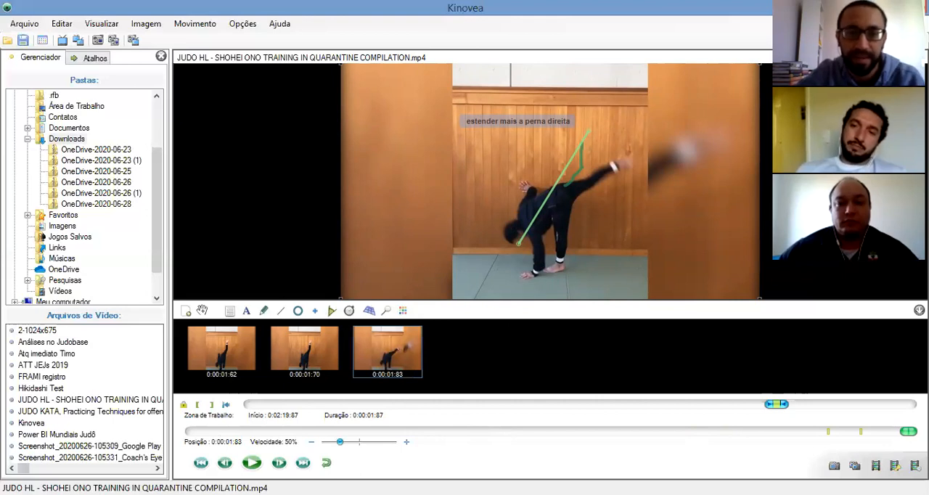
Replay the clip, pause it at 0:00:01:75 and change the colour of the circle beside the supporting hand to red
click(251, 464)
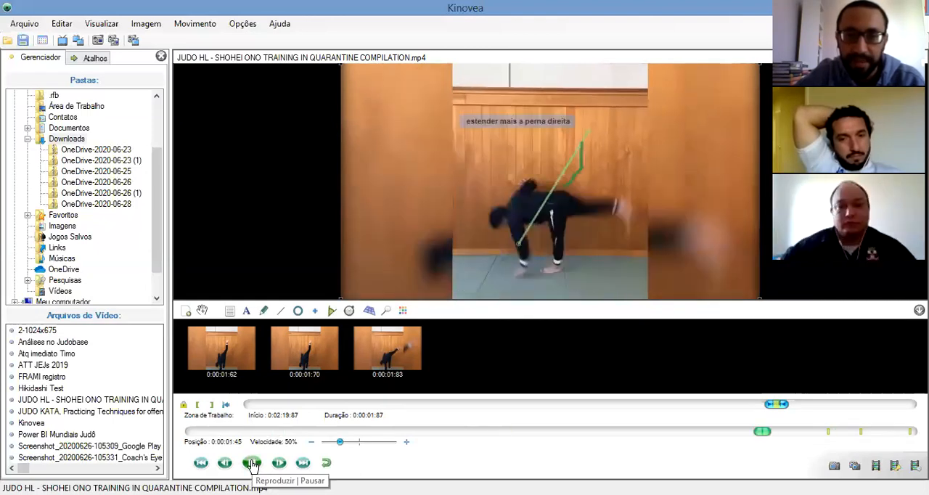
click(252, 463)
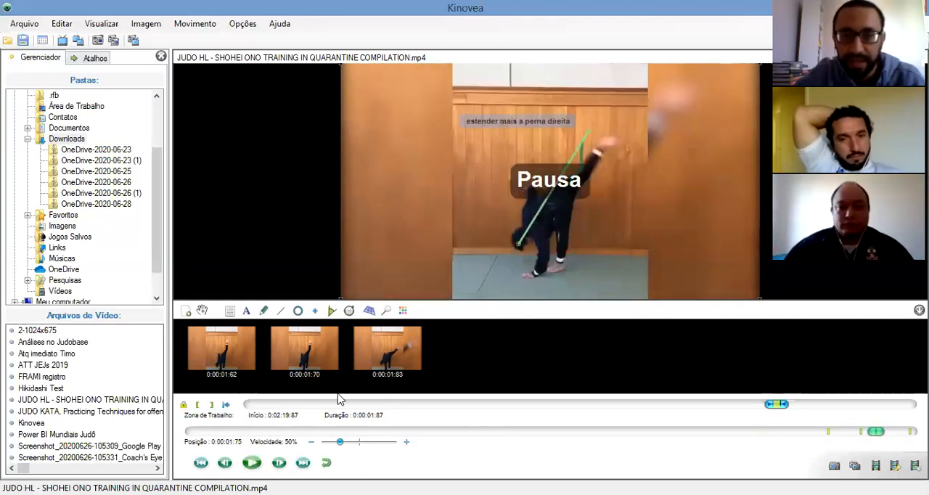
right_click(520, 273)
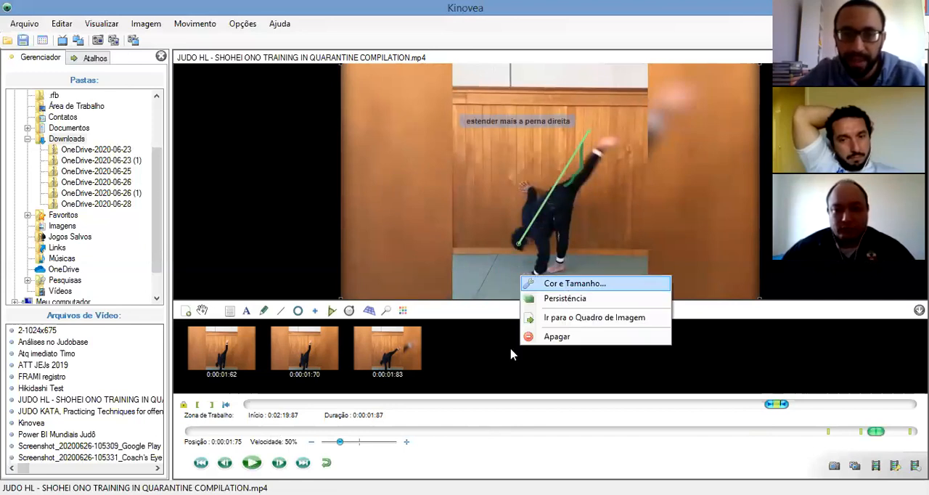
click(639, 283)
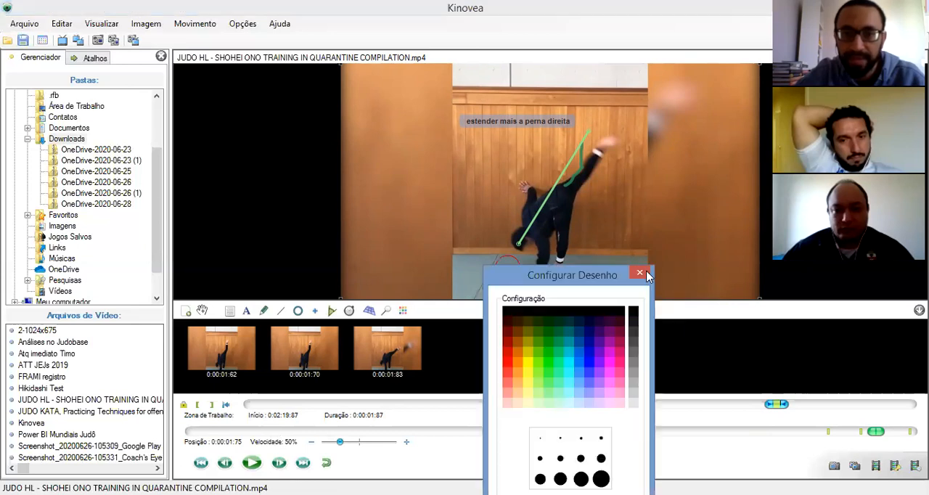
key(Escape)
right_click(513, 285)
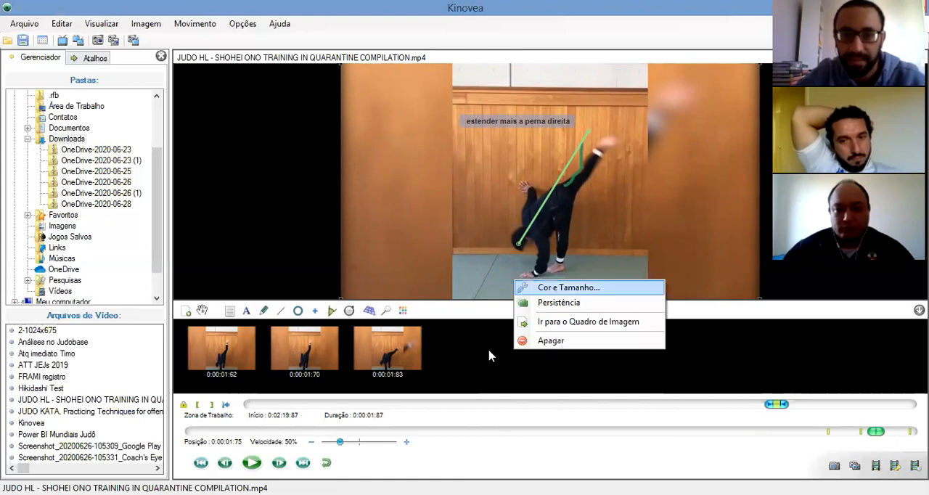
click(562, 288)
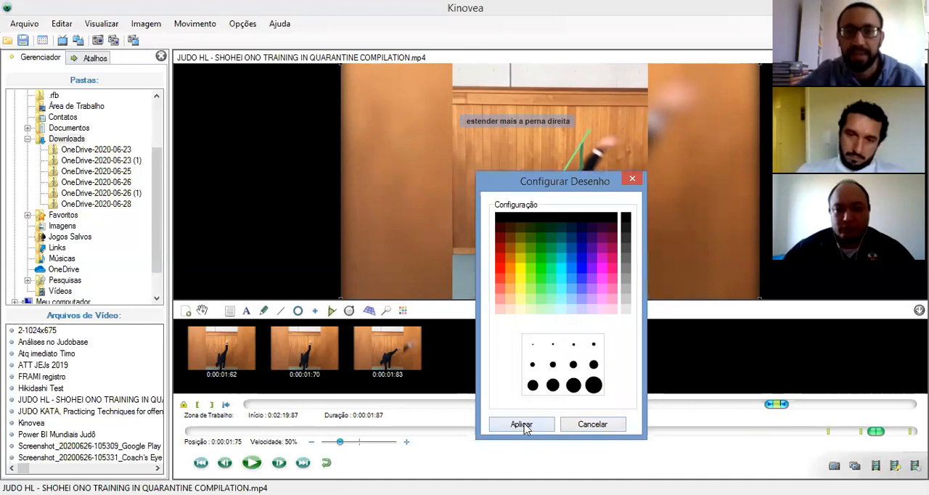
click(520, 424)
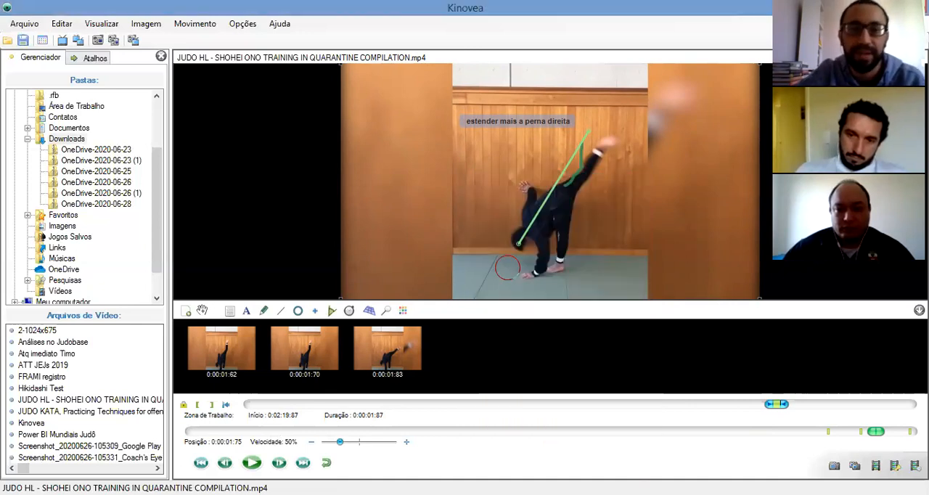
Replay the clip, pause it near the start and advance frame by frame to the leg swing at position 0:00:01:12
click(251, 464)
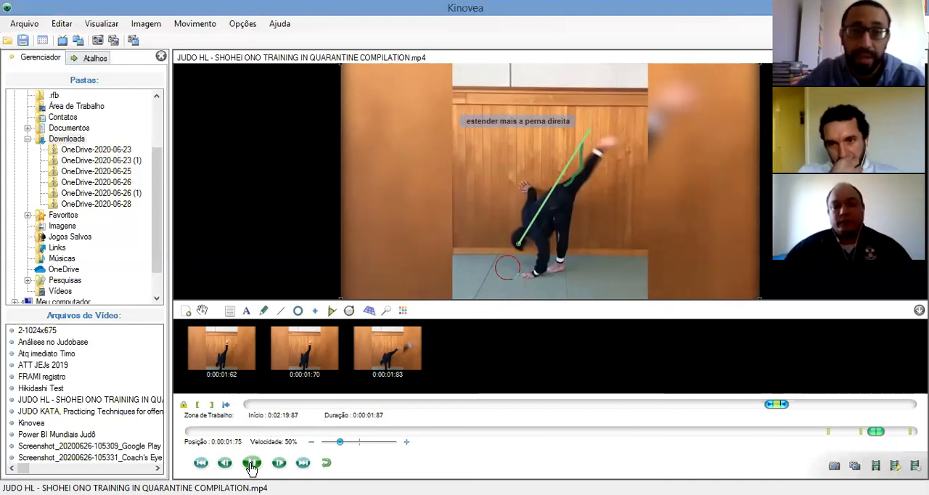
click(251, 464)
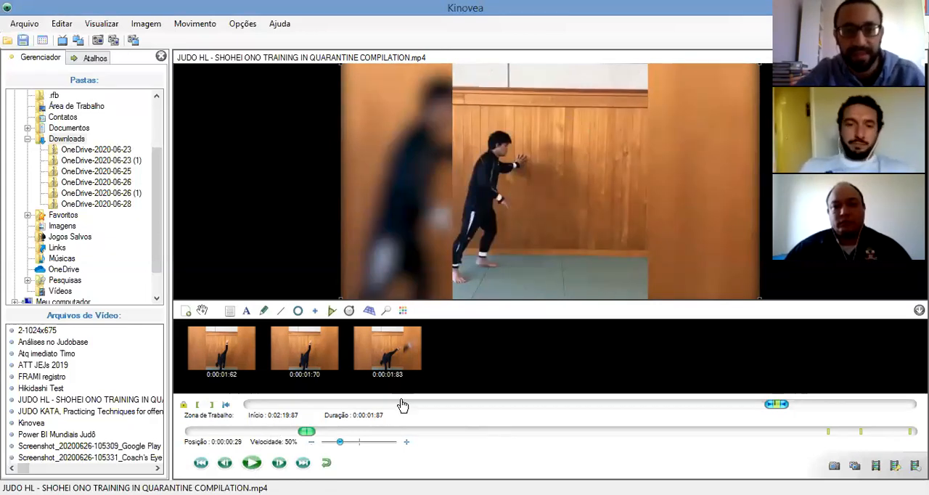
click(349, 312)
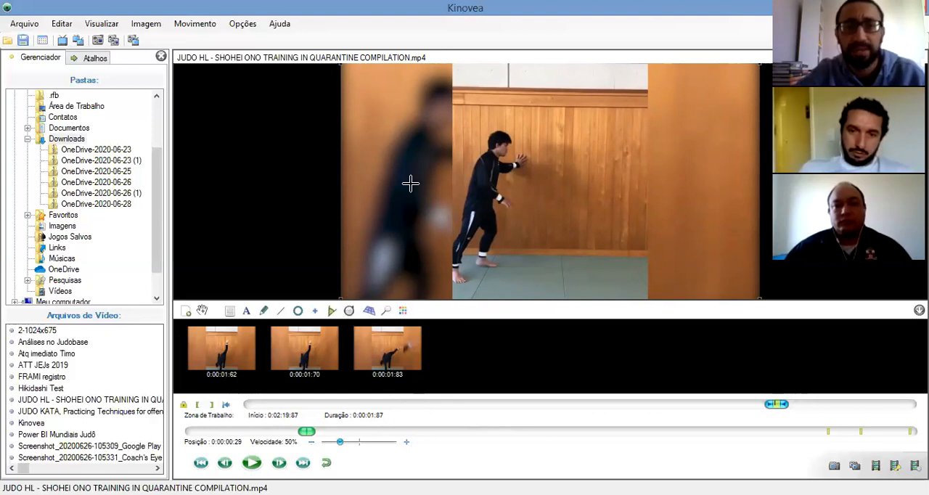
mouse_move(382, 365)
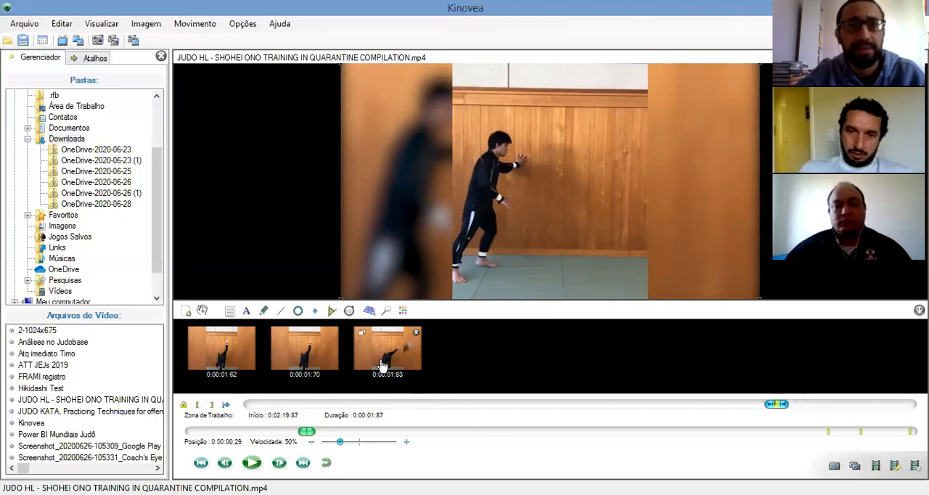
click(278, 462)
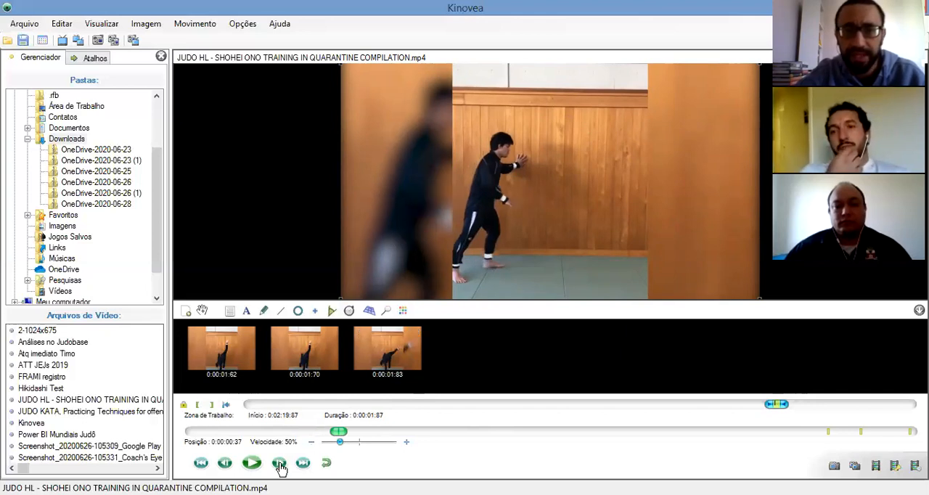
click(279, 463)
click(279, 463)
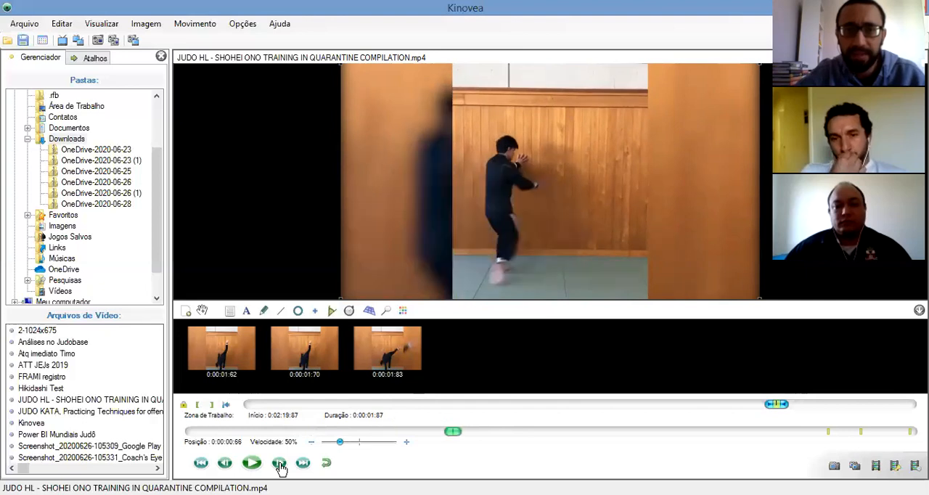
click(279, 463)
click(279, 464)
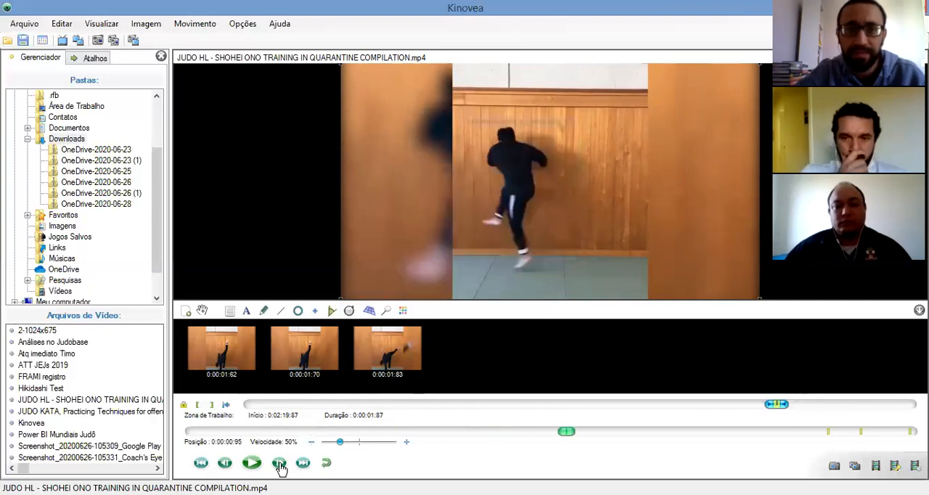
click(279, 463)
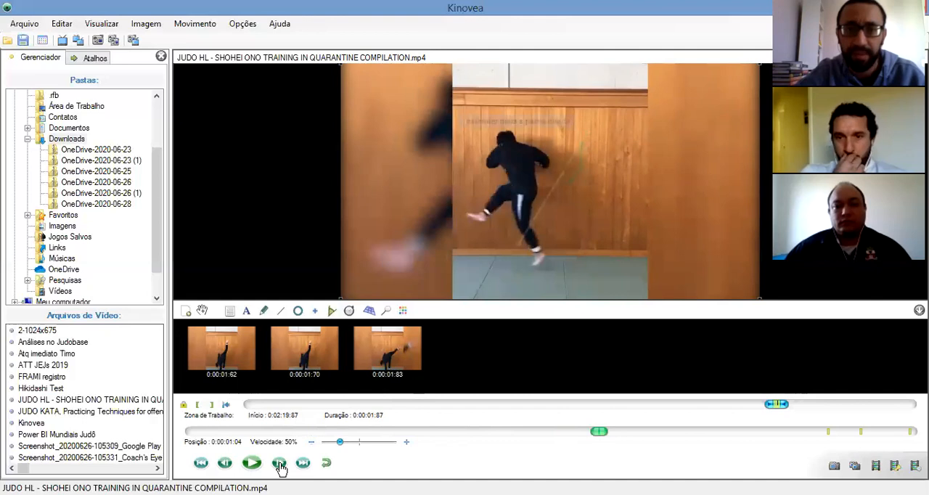
click(280, 464)
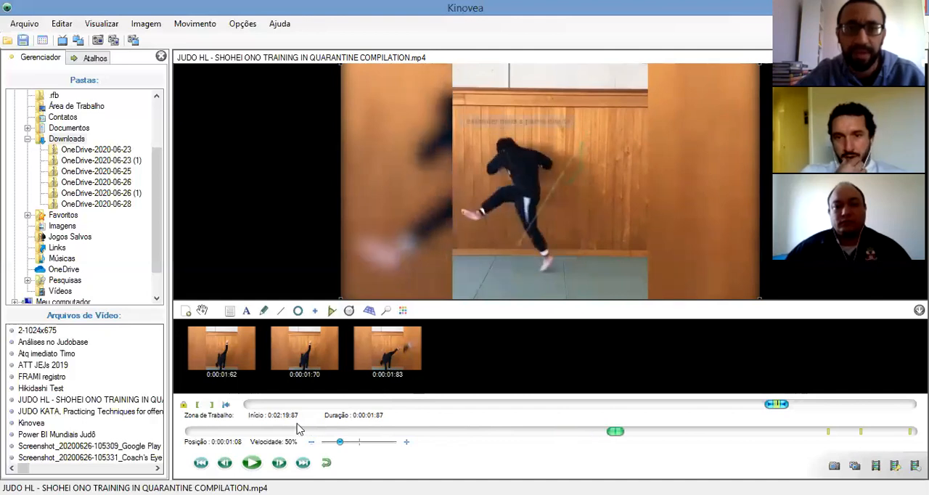
Place a stopwatch on the wall area beside the athlete and start it at position 0:00:01:12
click(349, 312)
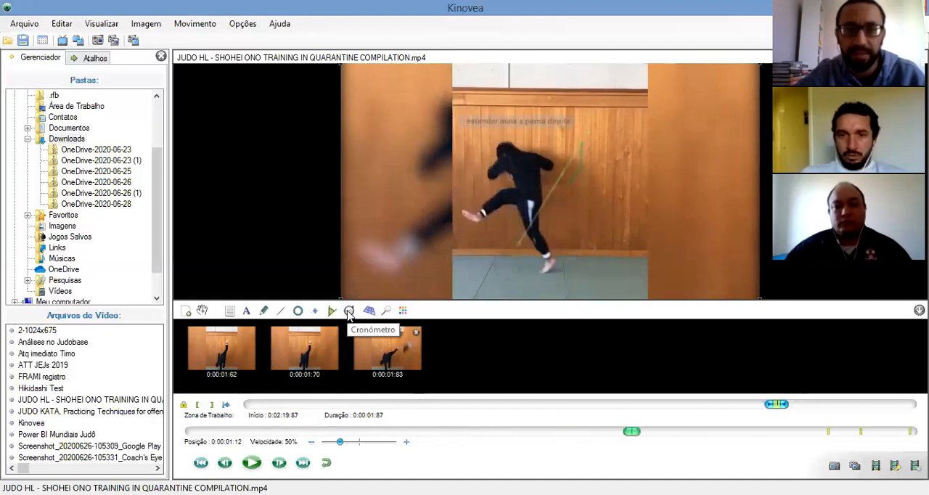
click(380, 125)
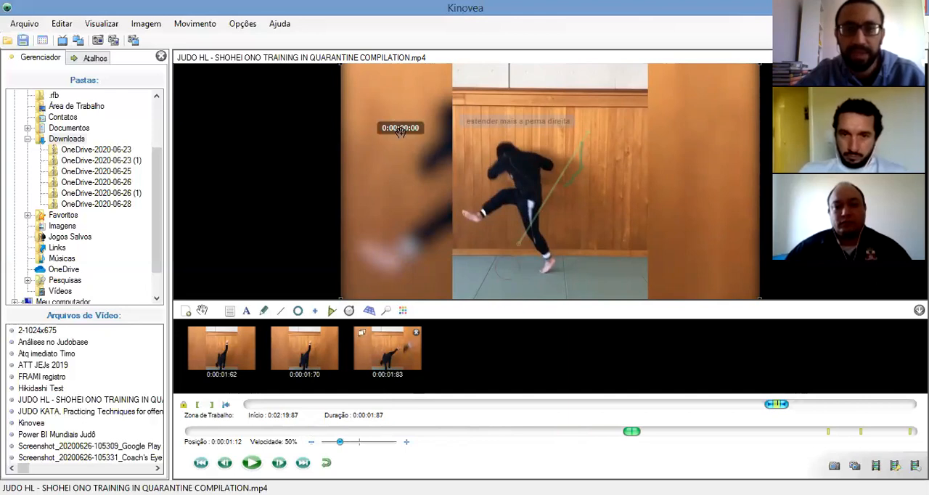
right_click(402, 134)
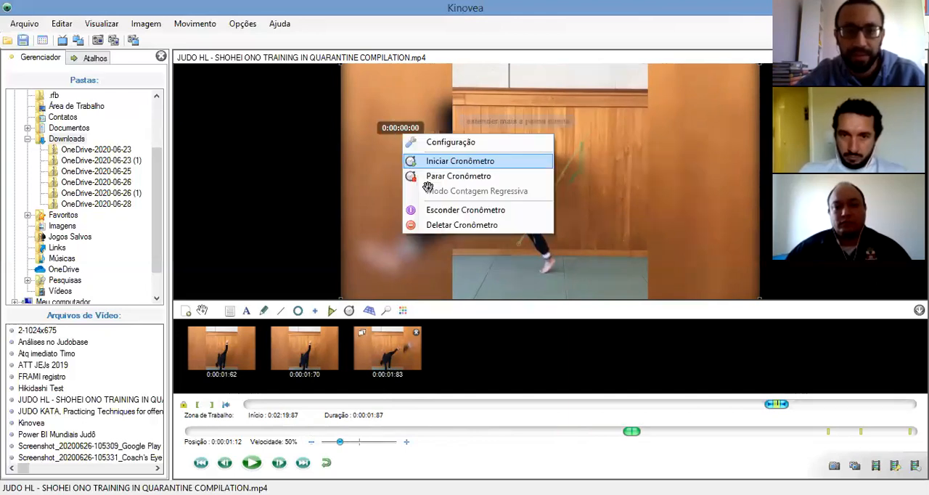
Advance the clip frame by frame to 0:00:01:70, where the leg is fully raised, and stop the stopwatch there
click(279, 464)
click(279, 464)
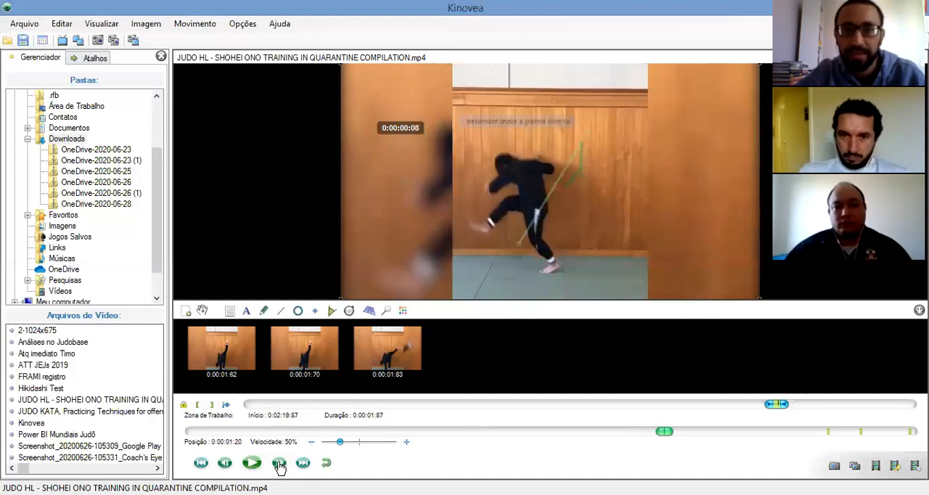
click(279, 464)
click(279, 465)
click(279, 465)
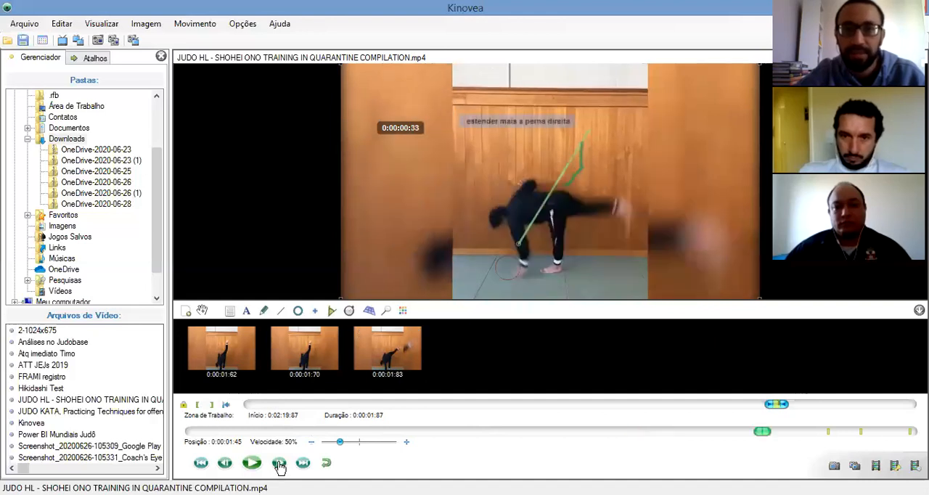
click(280, 464)
click(279, 465)
click(280, 464)
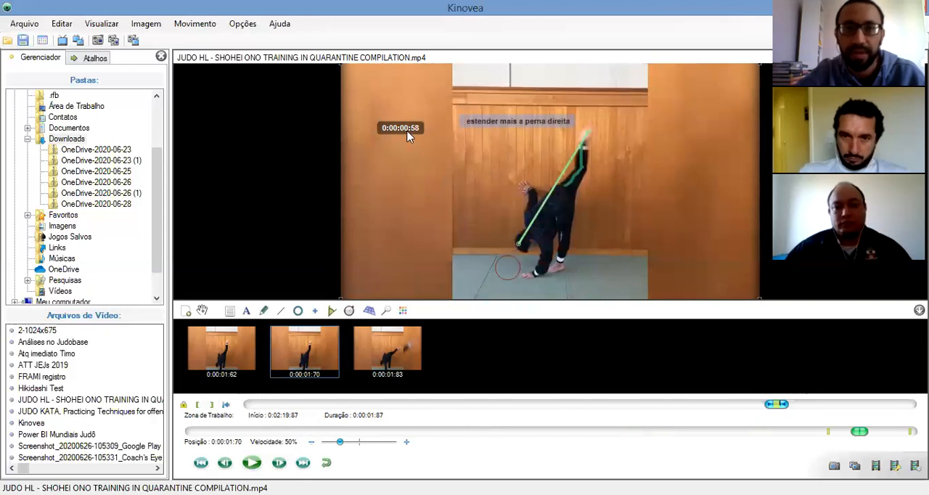
right_click(454, 171)
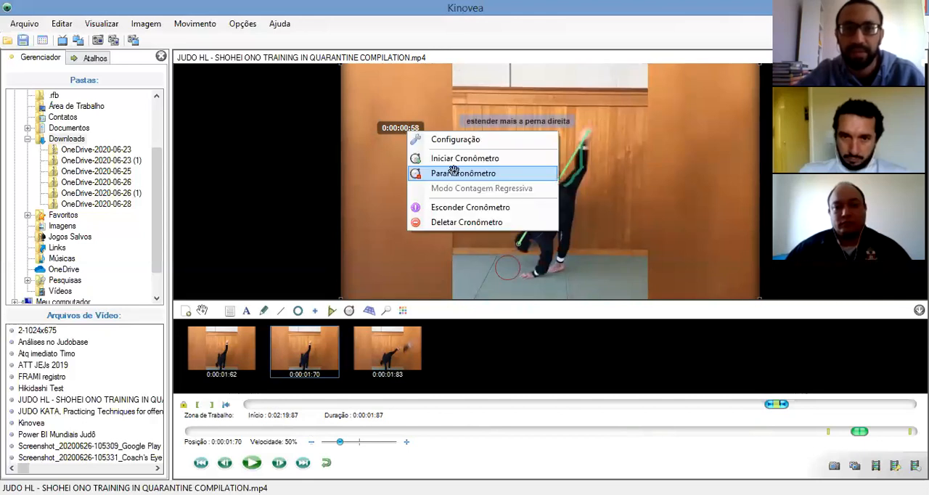
key(Return)
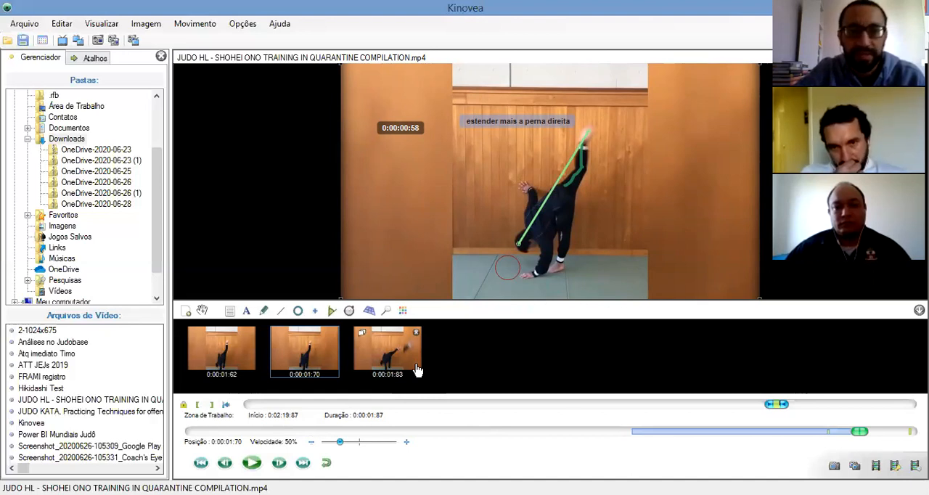
Go to position 0:00:00:16 near the clip's start, place a second stopwatch above the first one's spot and start it
click(280, 463)
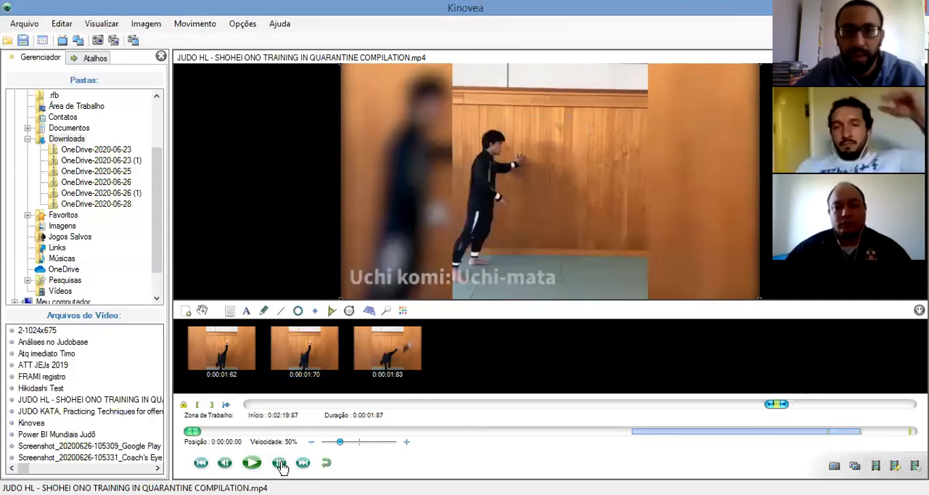
click(281, 466)
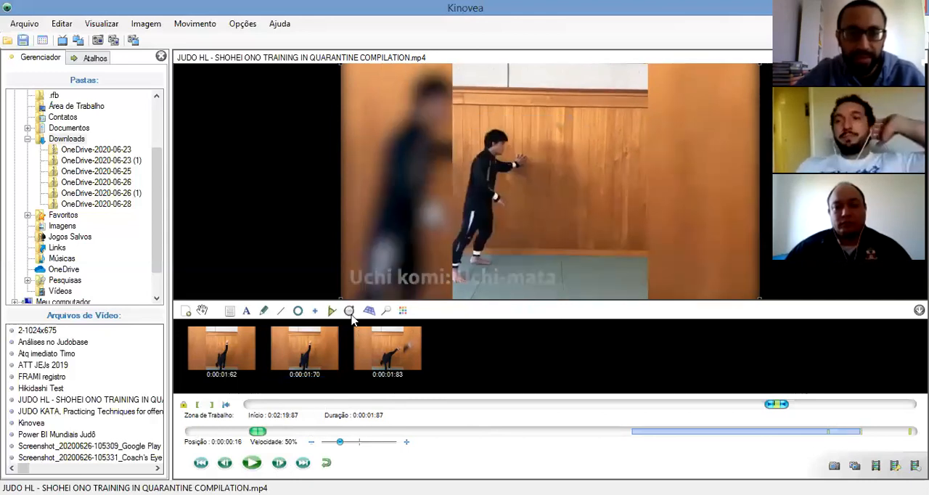
click(396, 114)
right_click(404, 120)
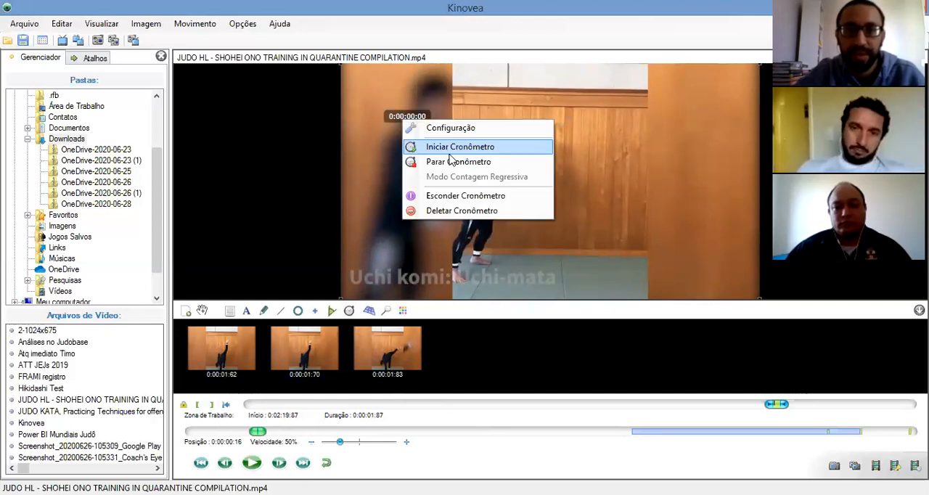
click(446, 145)
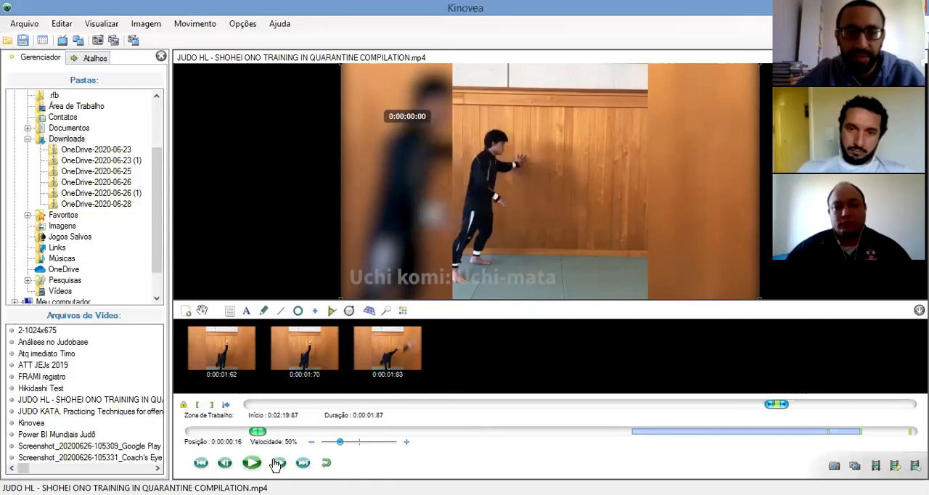
Step to the leg swing at position 0:00:01:12 and move the second stopwatch slightly higher, clear of the first one
click(278, 463)
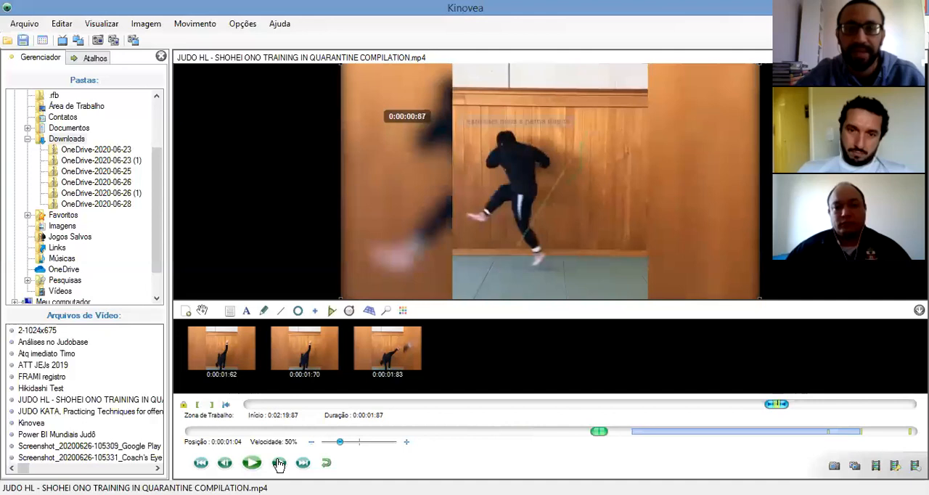
click(280, 463)
click(279, 463)
click(279, 464)
click(280, 463)
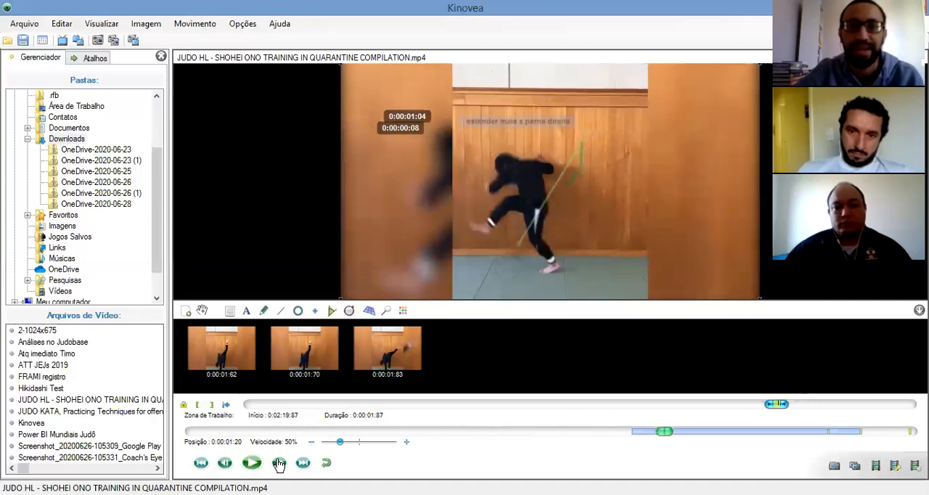
click(226, 465)
click(226, 465)
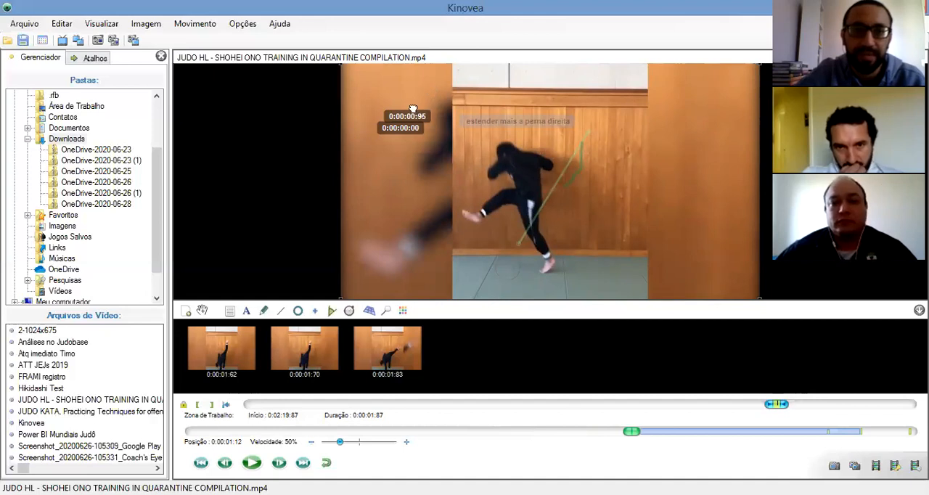
drag(412, 108, 408, 94)
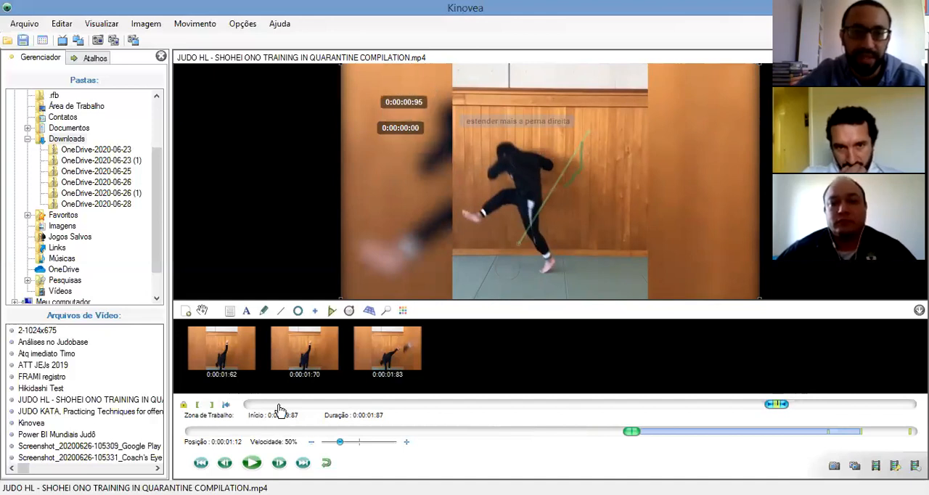
Advance to position 0:00:01:58 and draw an angle of about 155° at the hip, from the supporting ankle to the raised foot
click(280, 464)
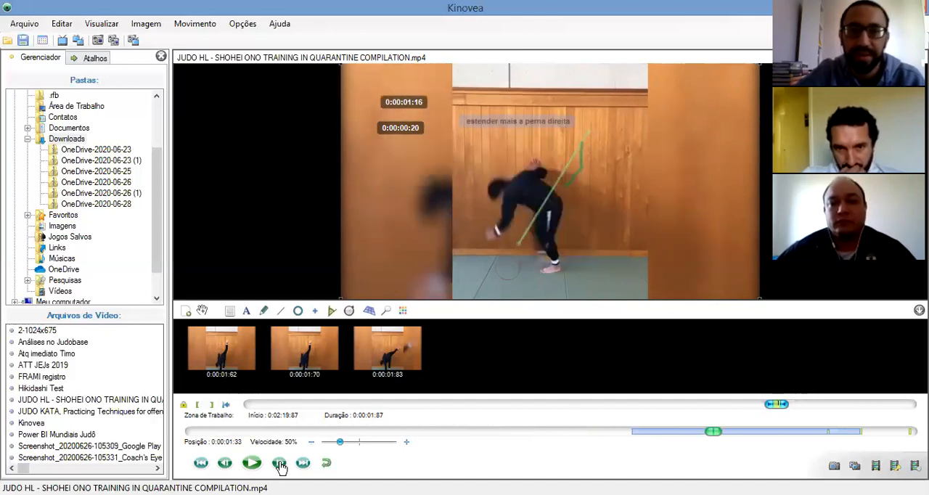
click(280, 464)
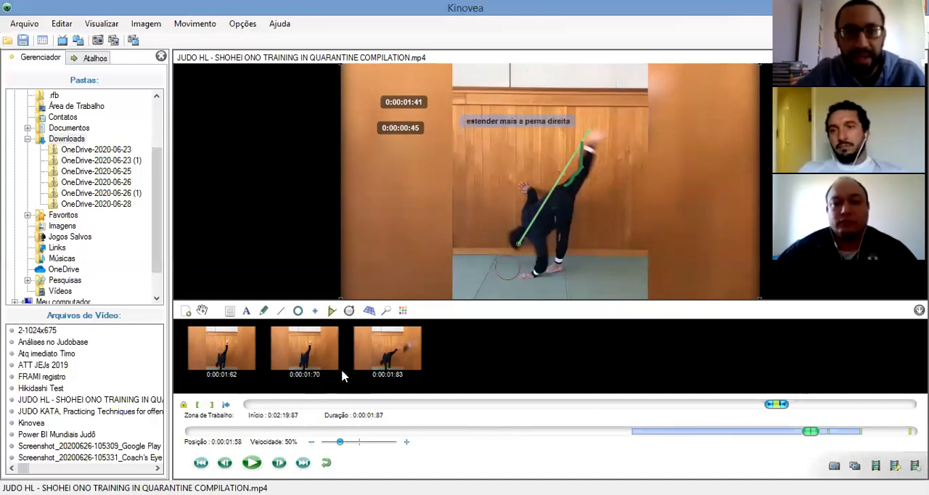
click(333, 312)
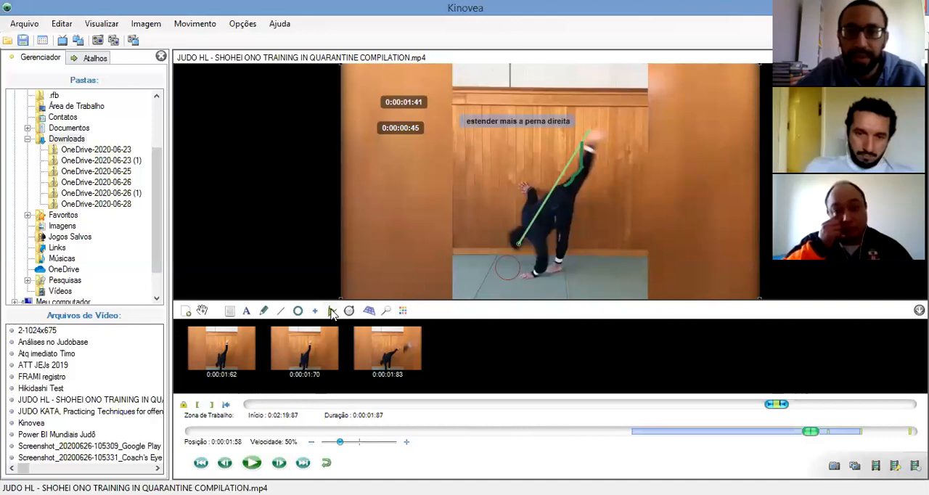
click(564, 201)
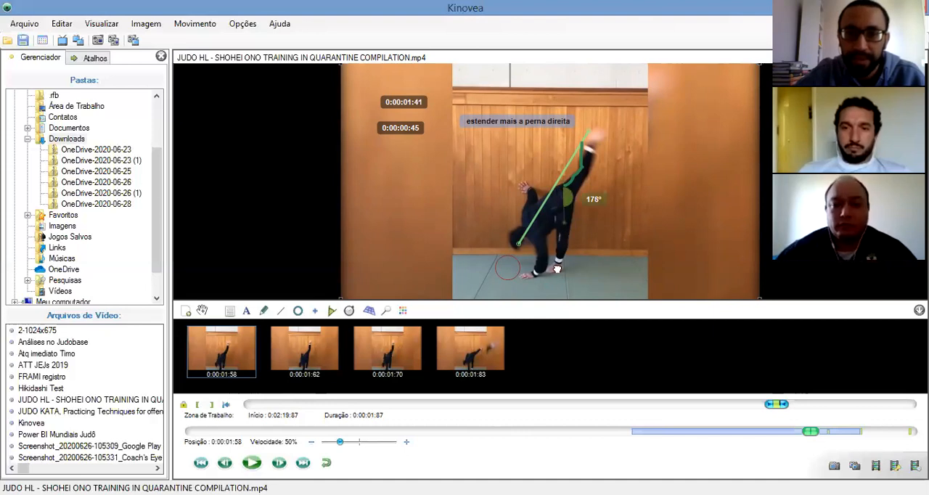
drag(561, 236, 562, 179)
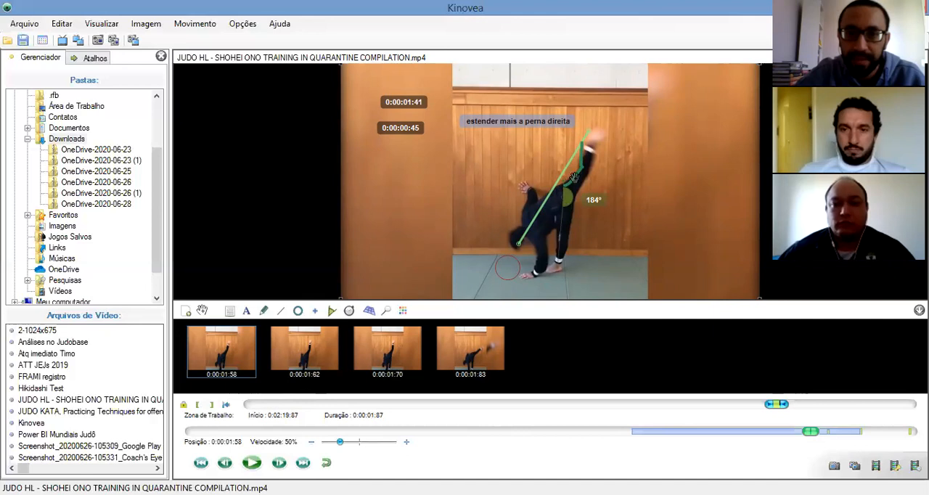
drag(569, 180, 597, 137)
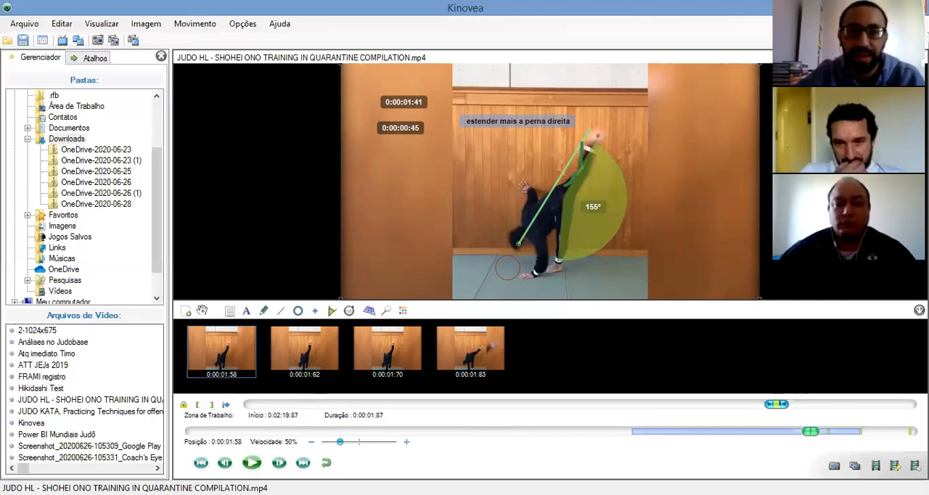
Replay the clip, pause it at 0:00:01:62 and move the angle's upper end onto the raised foot, giving about 167°
click(252, 465)
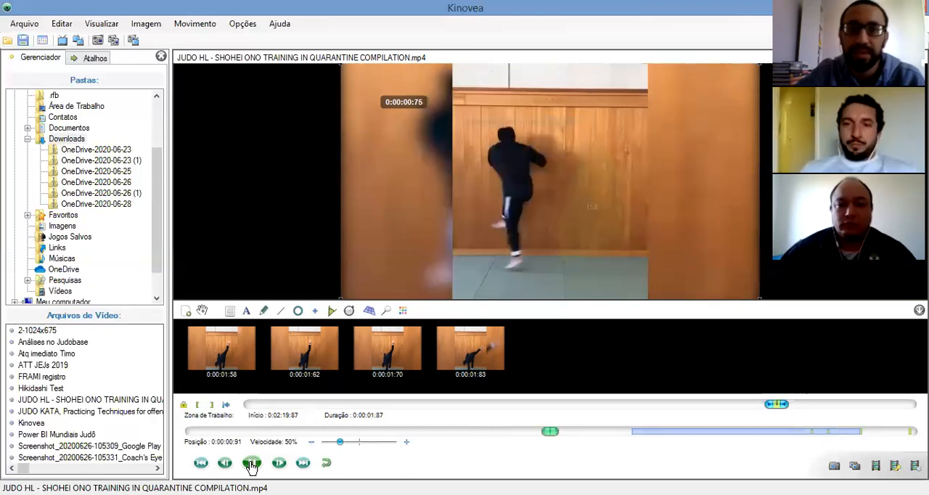
click(251, 466)
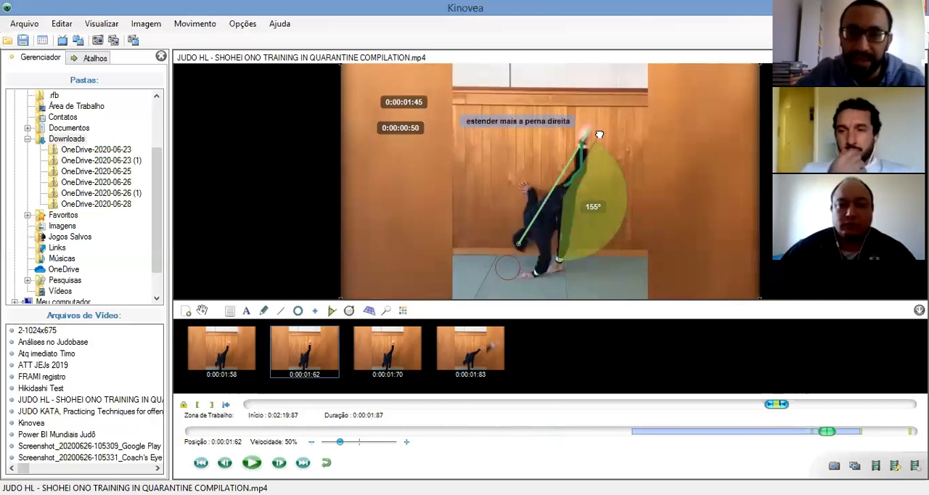
drag(587, 135, 586, 132)
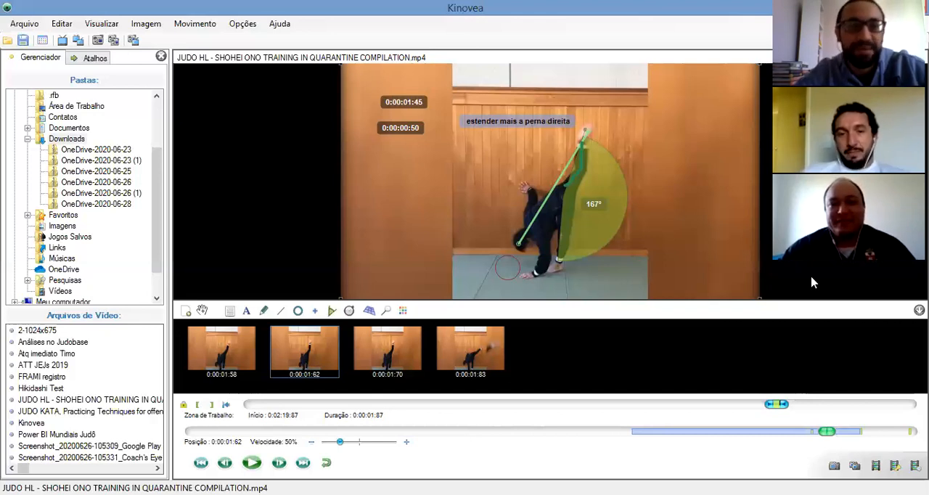
Delete the red circle, the leg angle, the freehand pencil stroke and the straight line, keeping the text and stopwatches
right_click(505, 280)
click(559, 350)
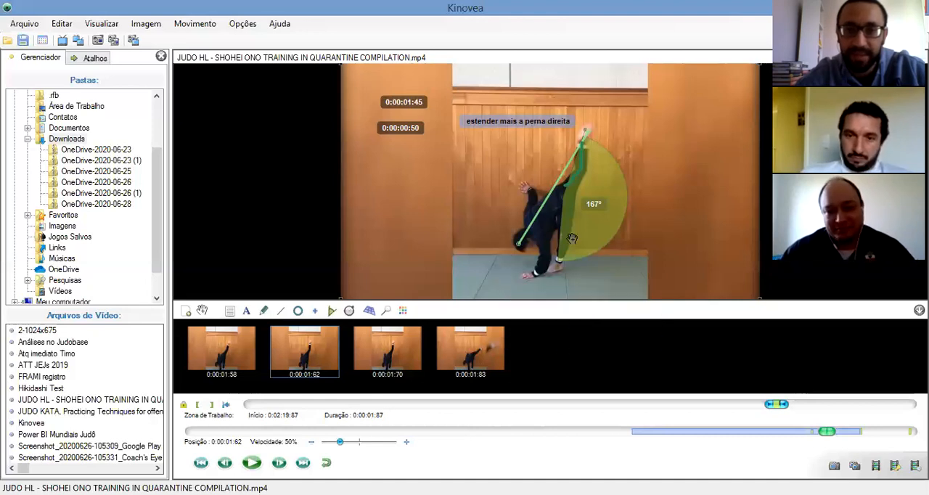
right_click(573, 239)
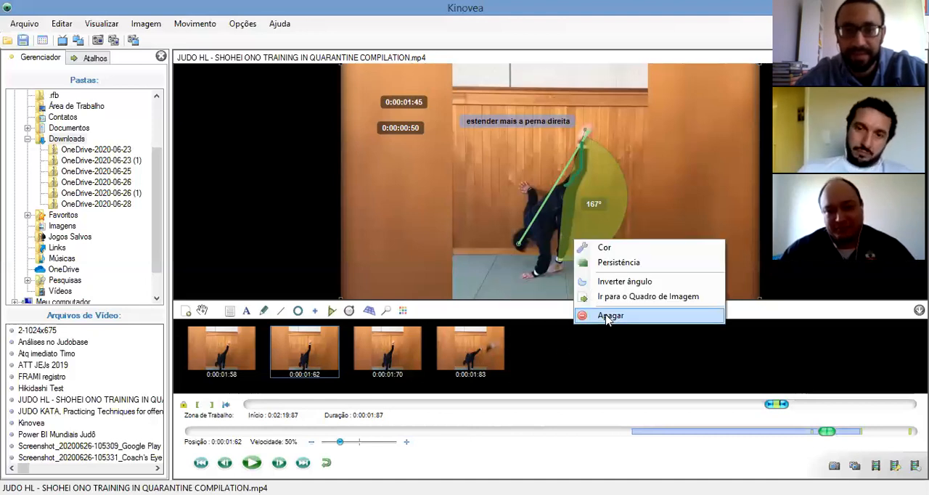
click(608, 317)
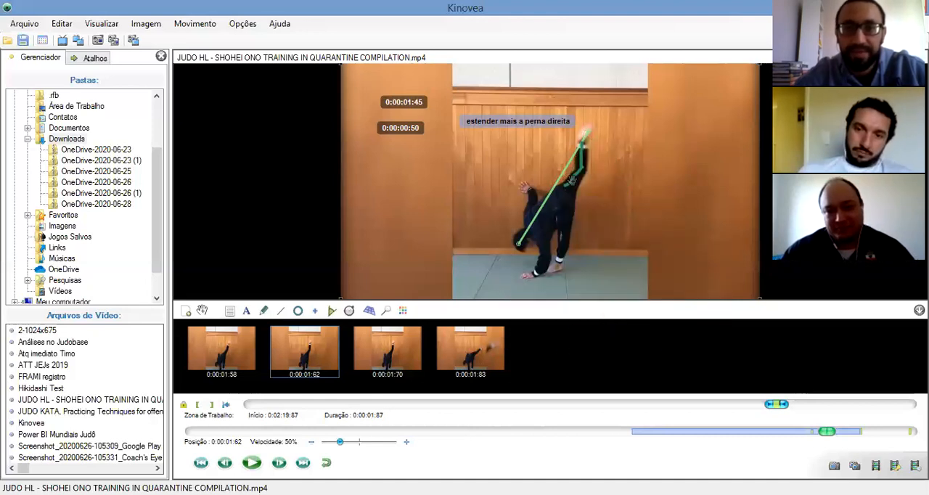
right_click(573, 181)
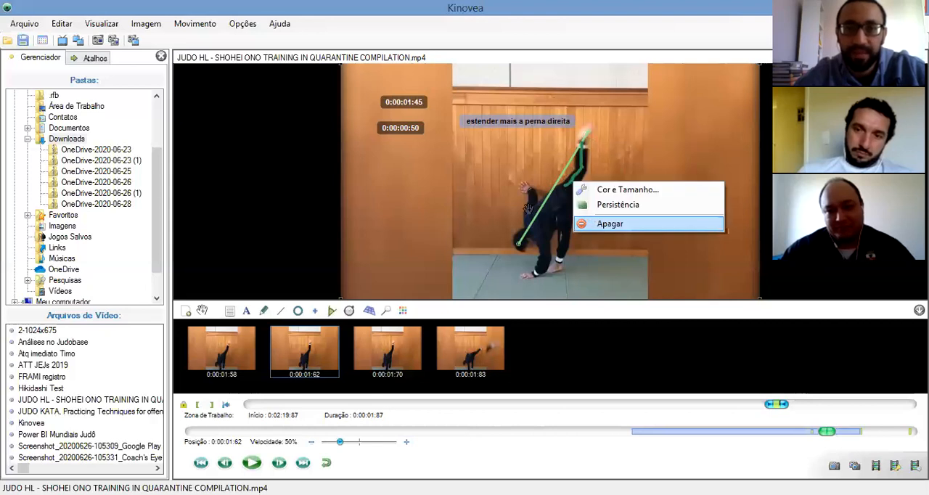
click(609, 224)
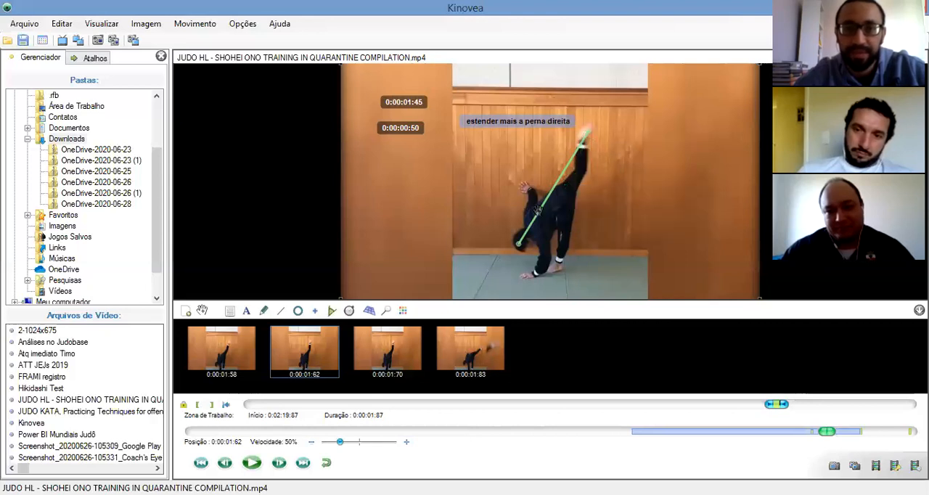
right_click(539, 217)
click(577, 308)
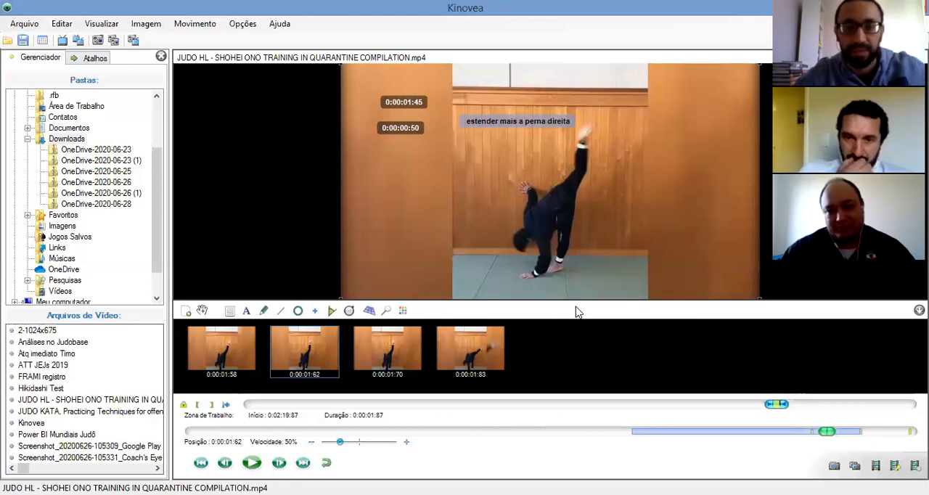
Step back through the clip to position 0:00:01:37 and place a cross marker on the swinging foot
click(224, 463)
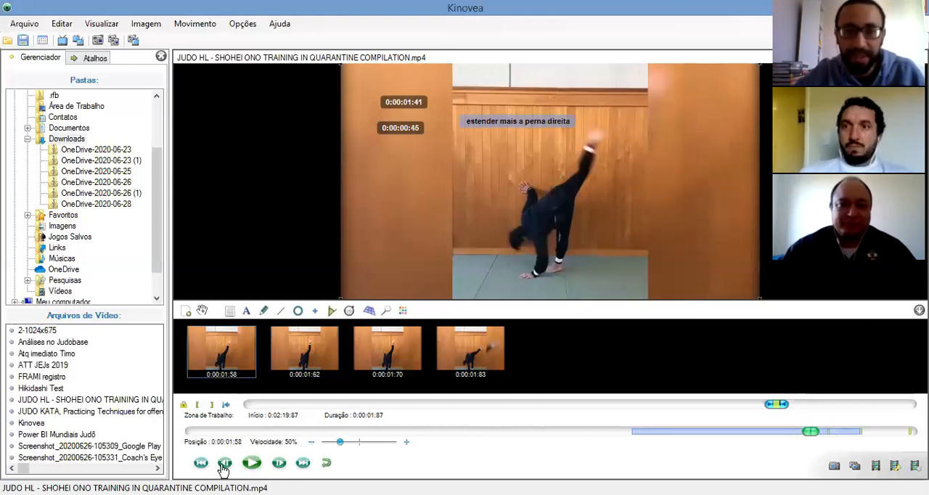
click(223, 466)
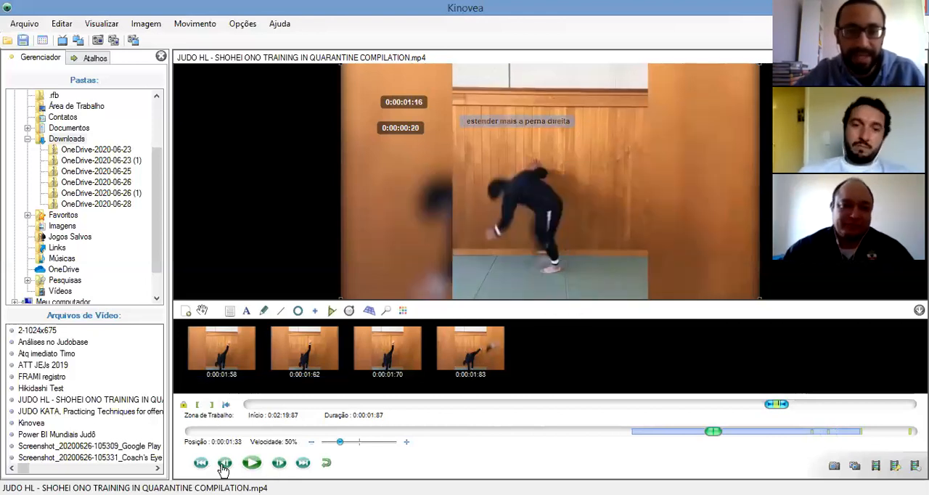
click(280, 465)
click(280, 465)
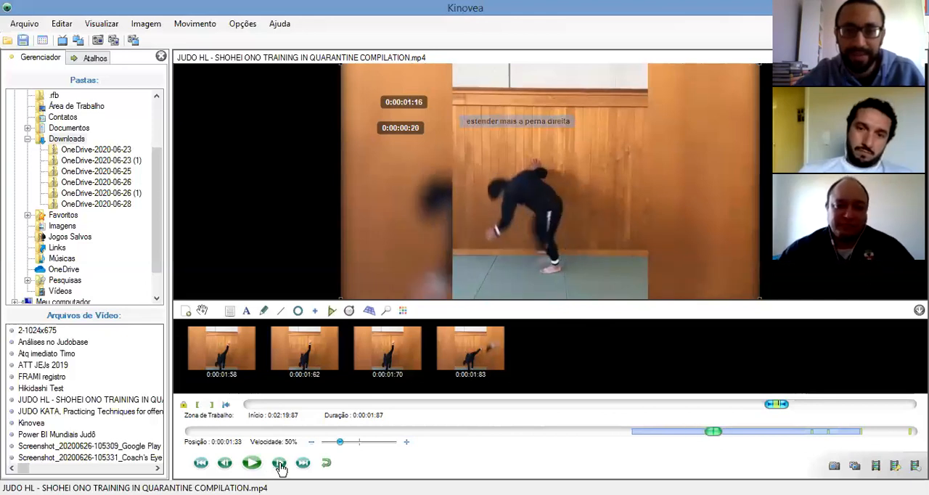
click(280, 465)
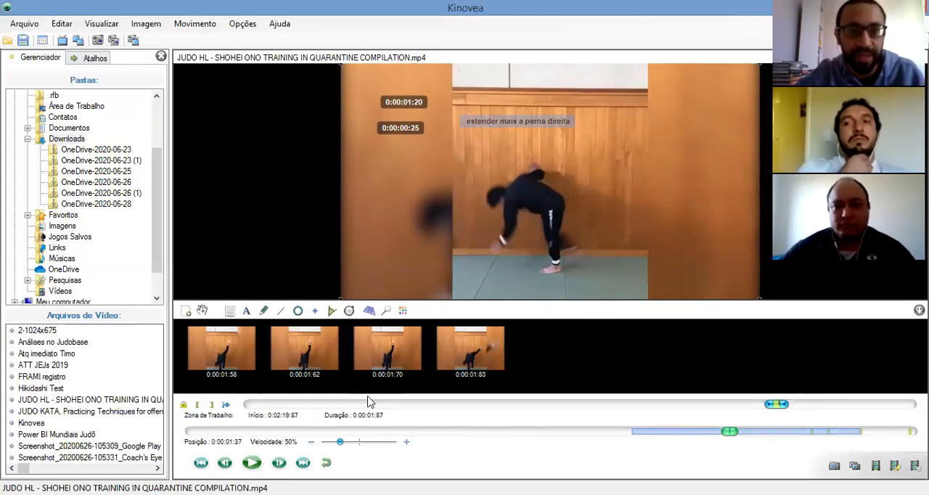
click(316, 312)
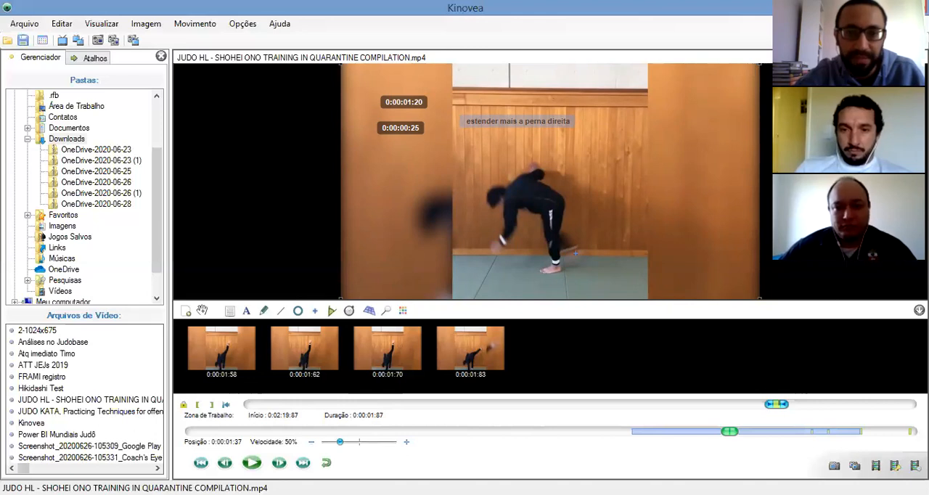
click(574, 252)
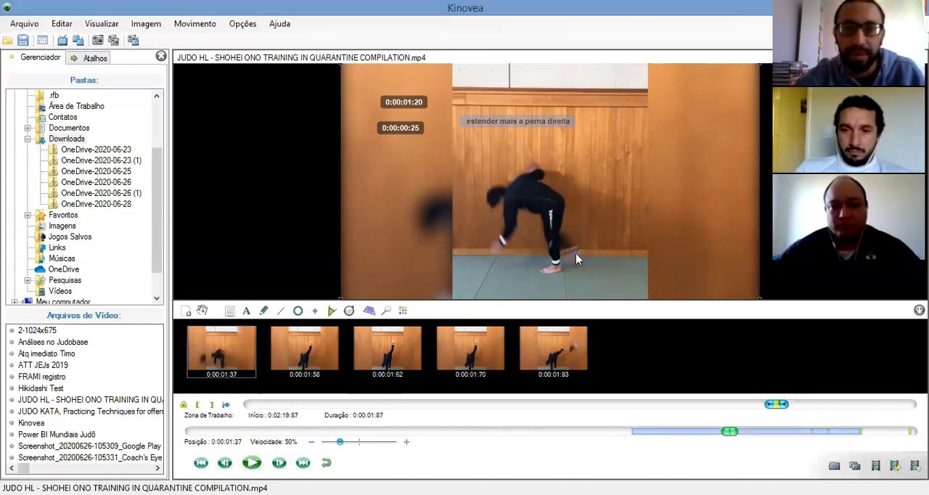
Start tracing a path from the cross marker and advance to 0:00:01:50, correcting the tracked point onto the swinging foot
right_click(576, 253)
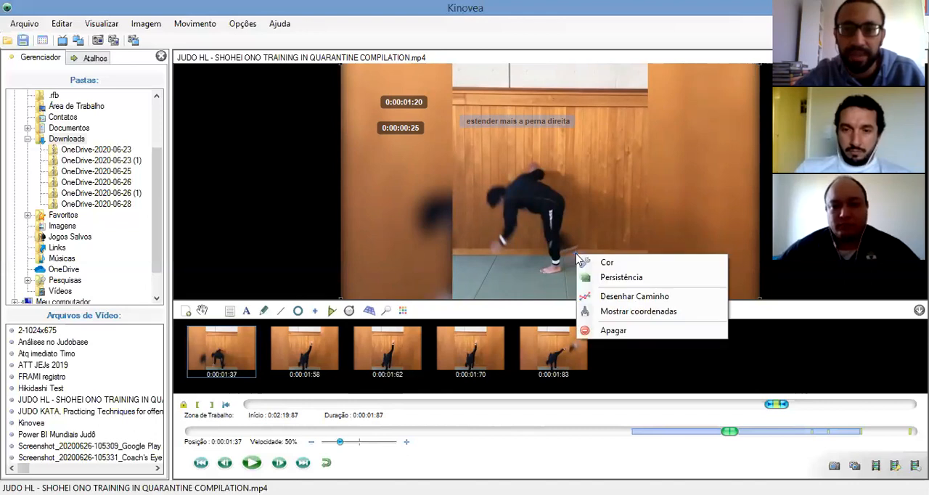
click(619, 295)
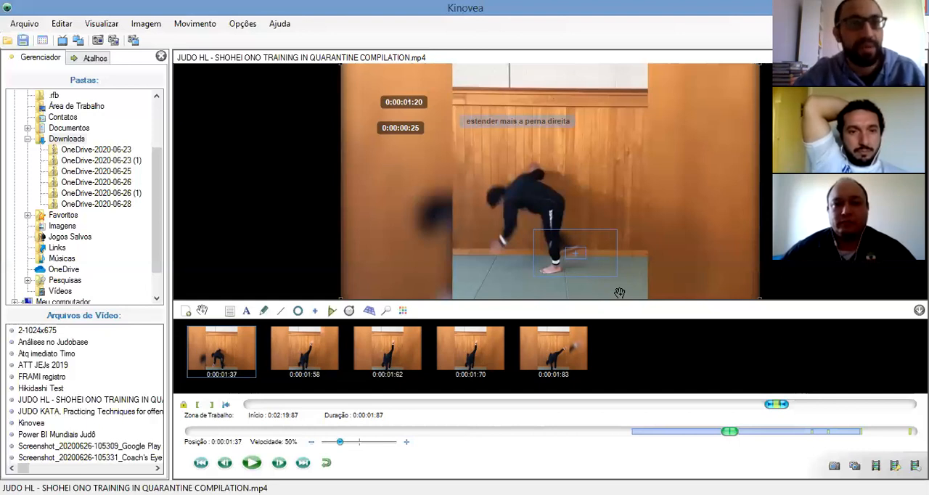
click(278, 463)
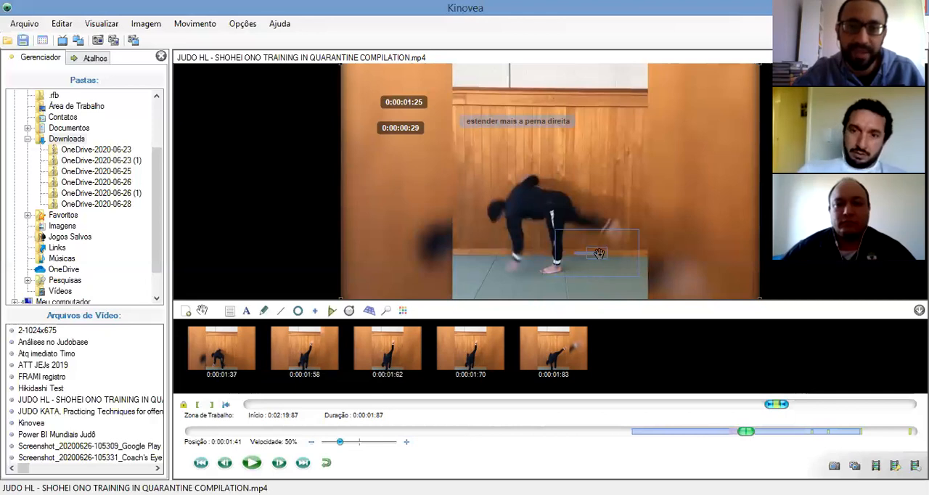
drag(599, 253, 614, 230)
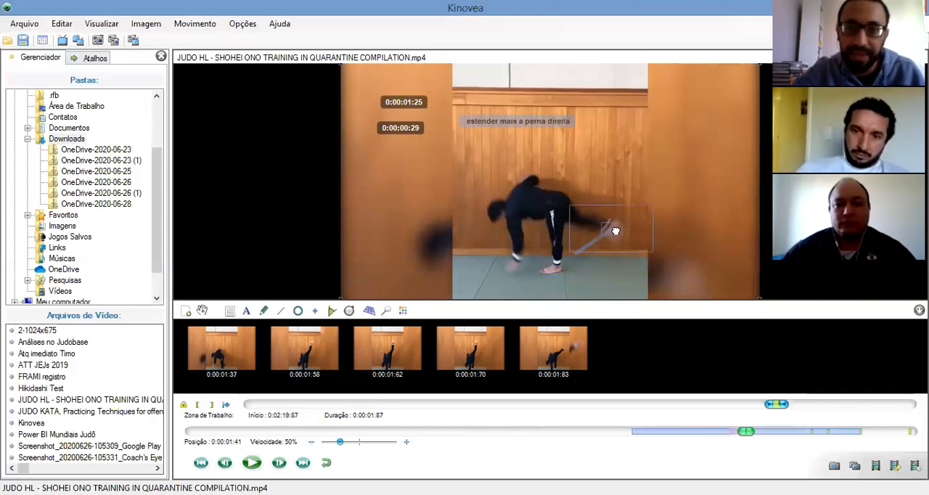
click(280, 463)
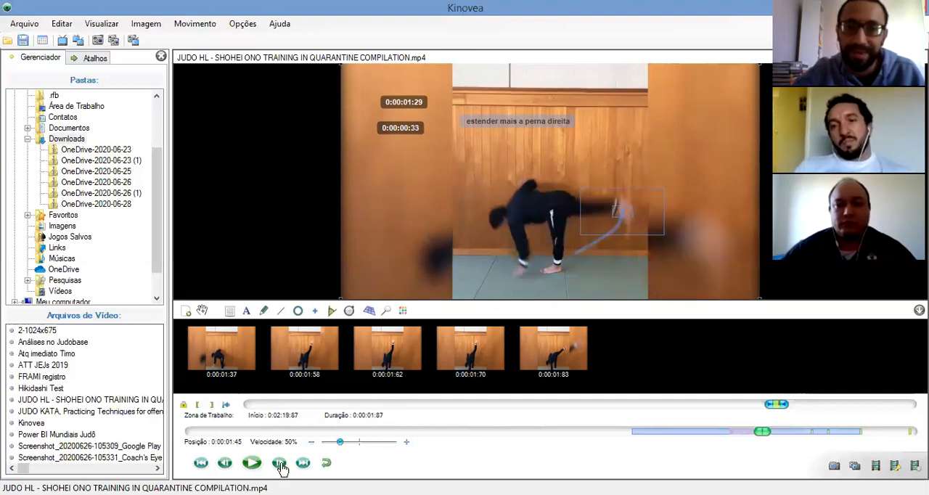
click(281, 464)
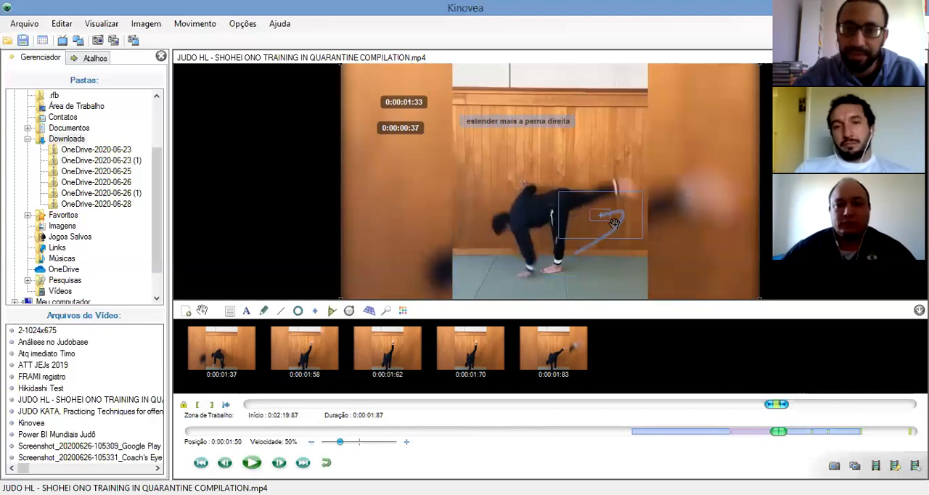
drag(600, 217, 625, 190)
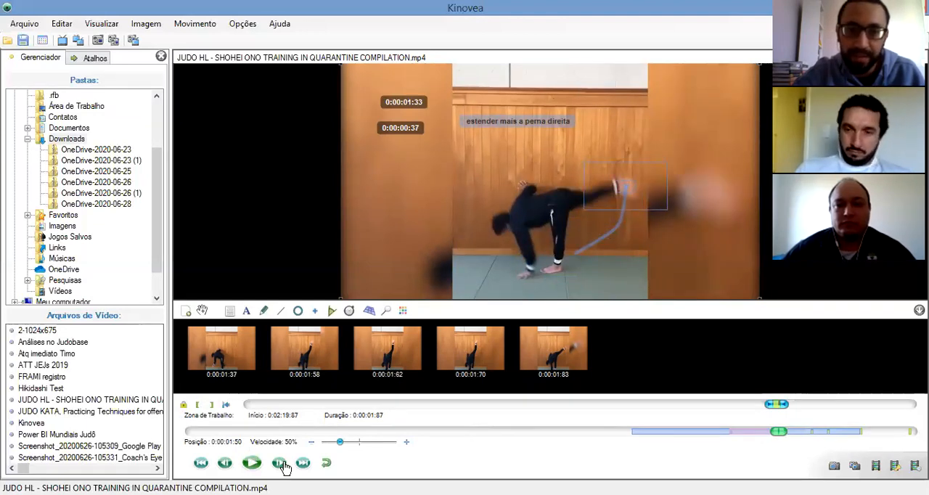
Continue the foot's path frame by frame to 0:00:01:66, realigning the tracked point on the foot, and end the path editing
click(279, 464)
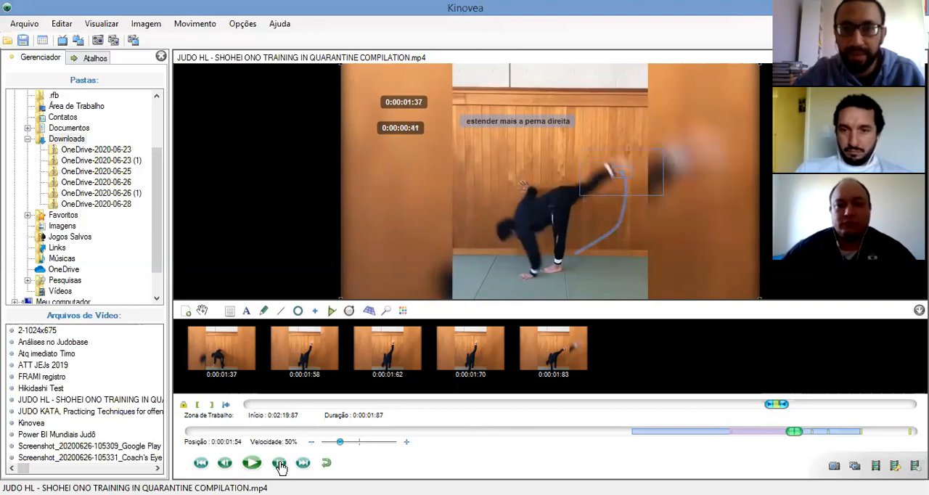
drag(621, 169, 620, 161)
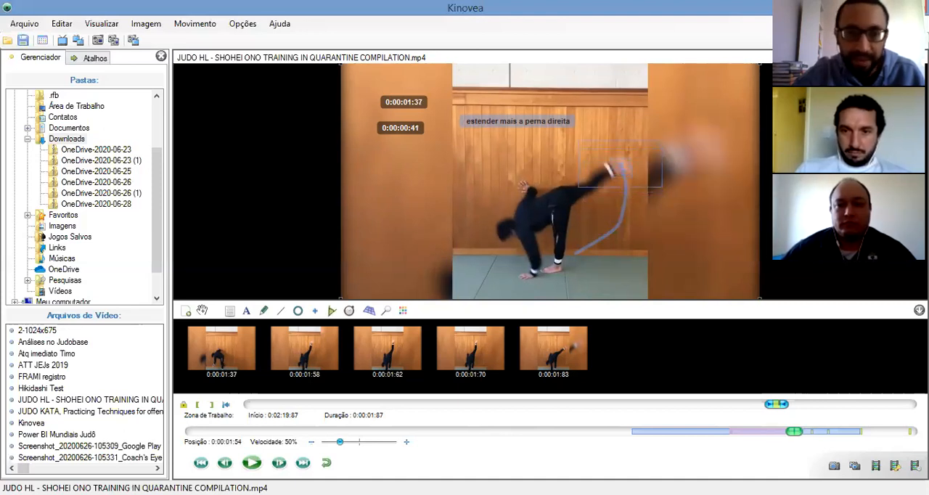
click(278, 463)
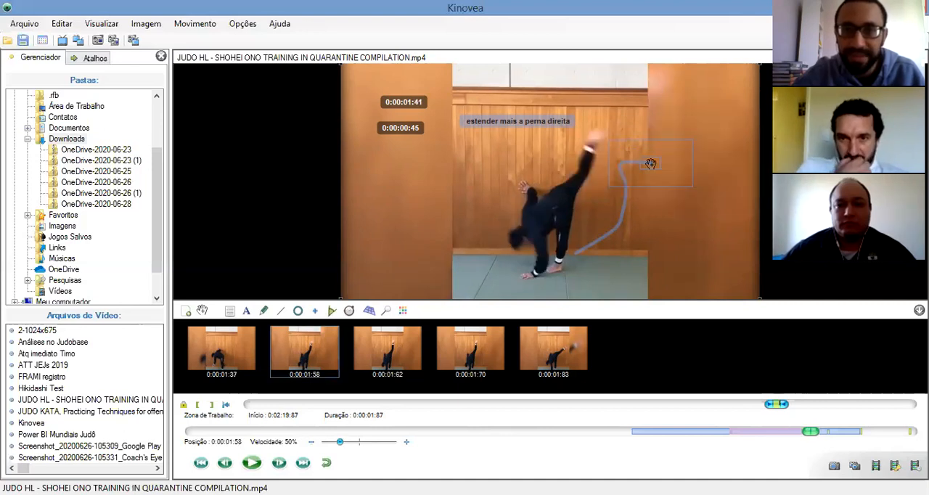
drag(612, 150, 597, 140)
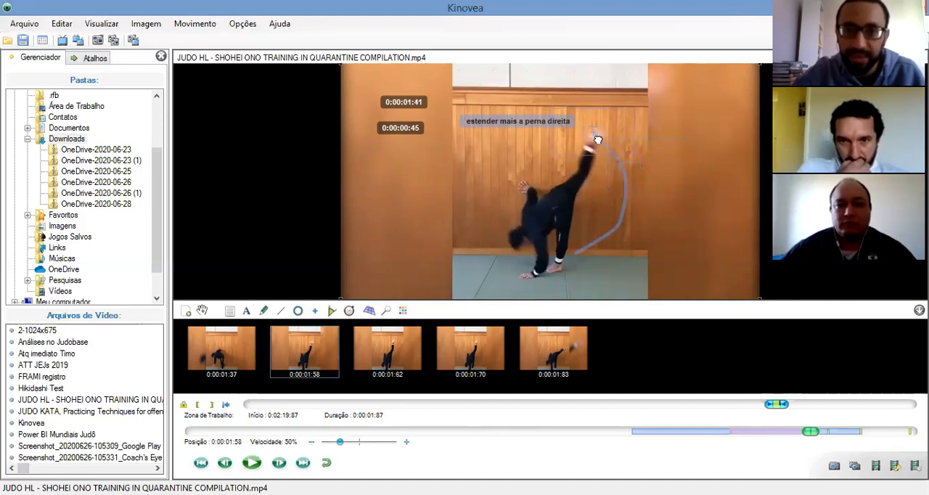
click(279, 464)
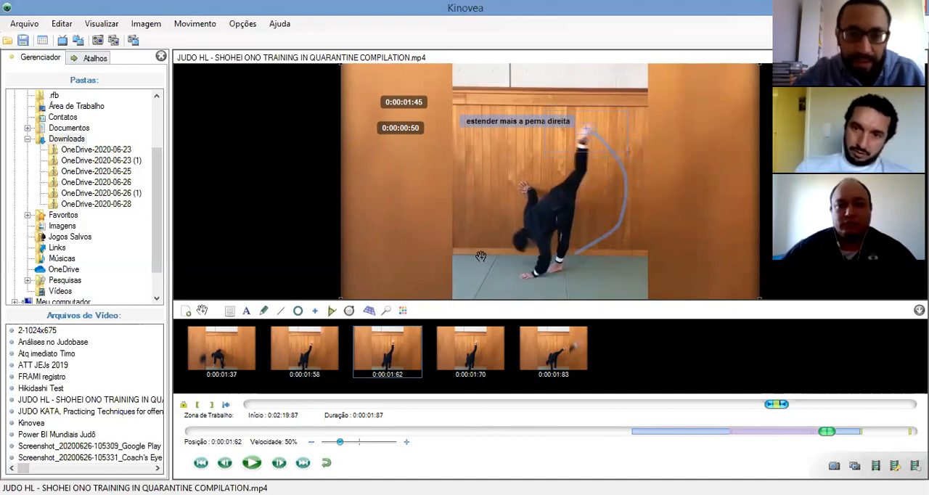
click(278, 463)
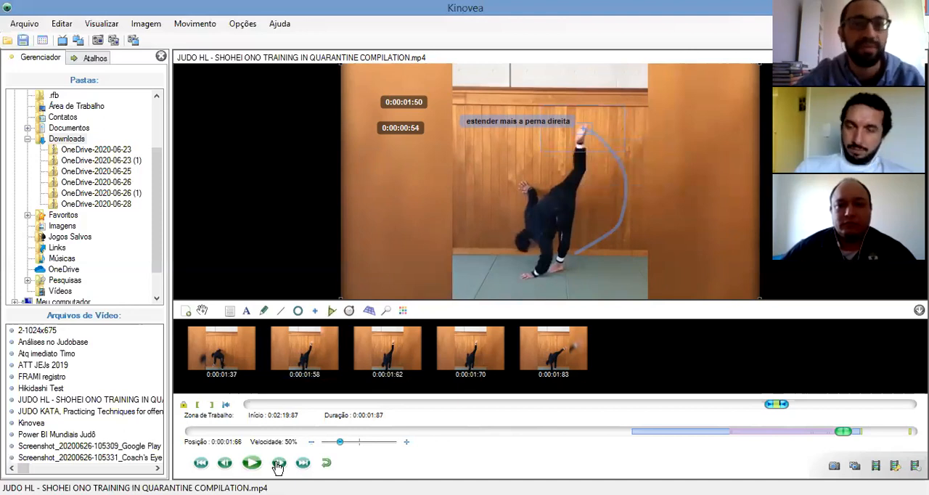
right_click(583, 132)
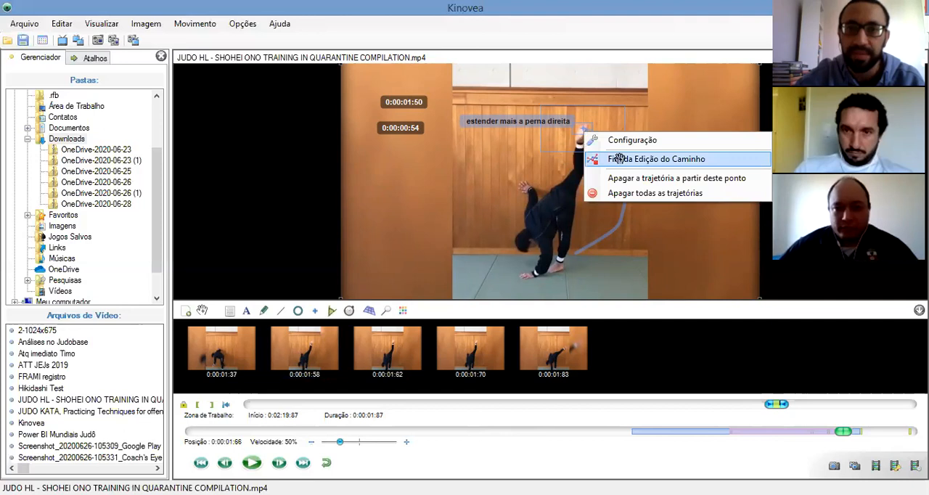
click(620, 159)
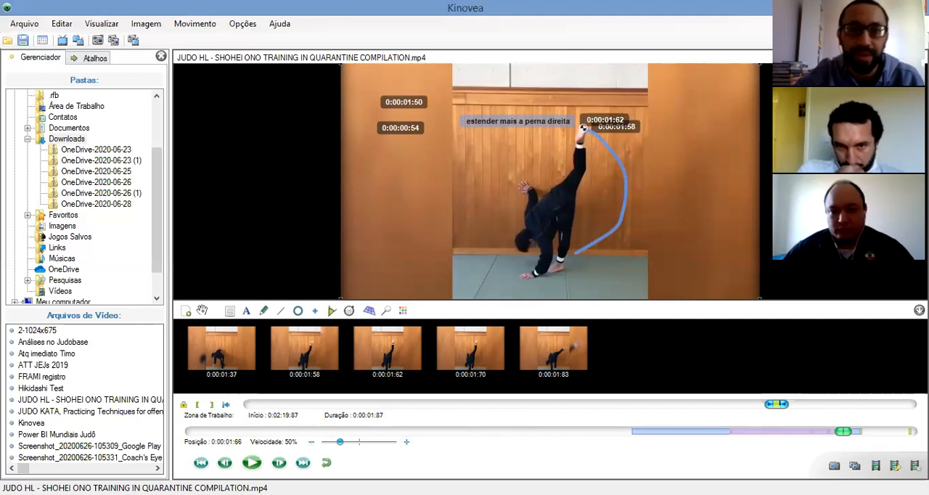
Replay the clip to review the traced foot path, and pause and step to position 0:00:01:37
click(251, 463)
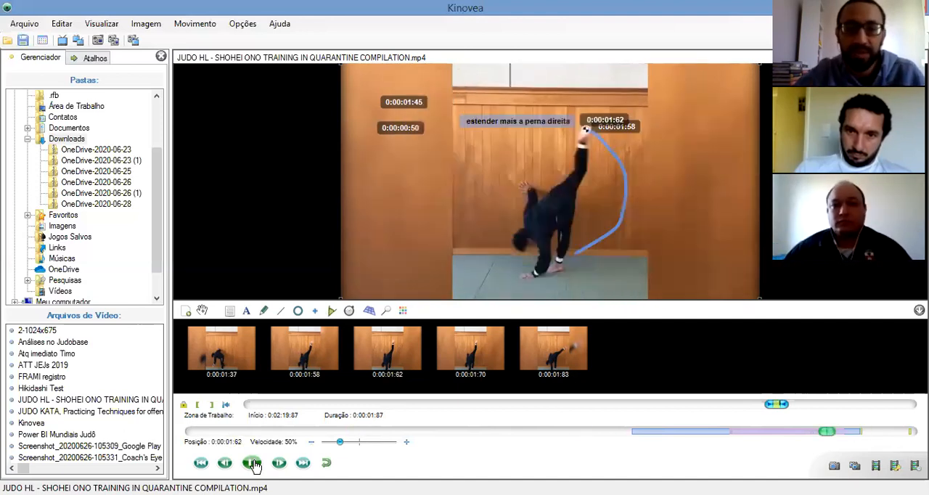
click(252, 463)
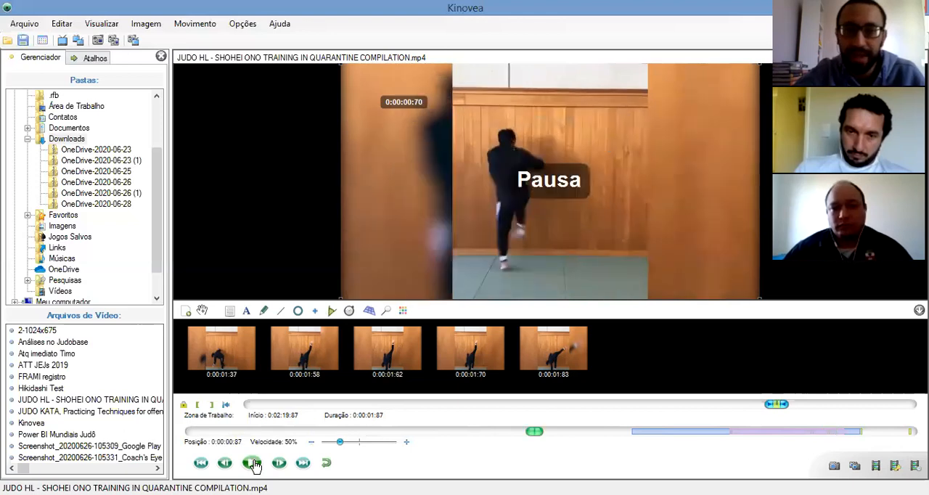
click(253, 462)
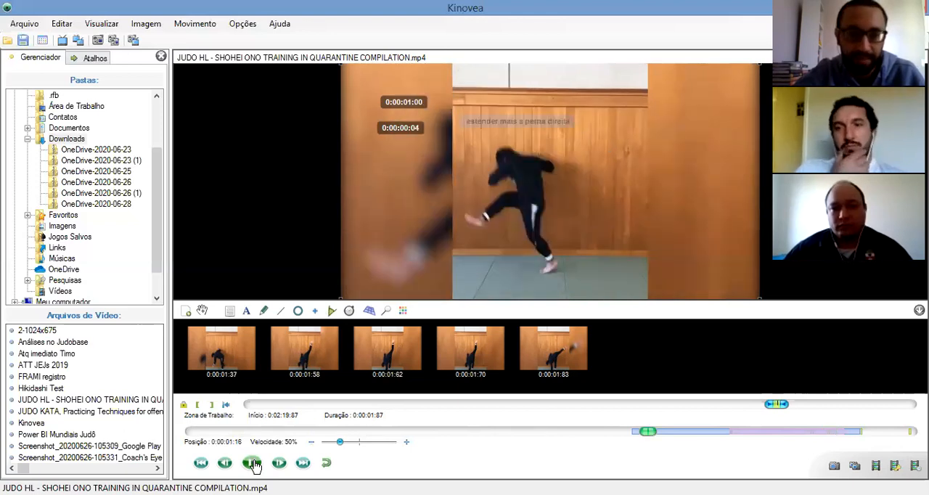
click(280, 463)
click(280, 462)
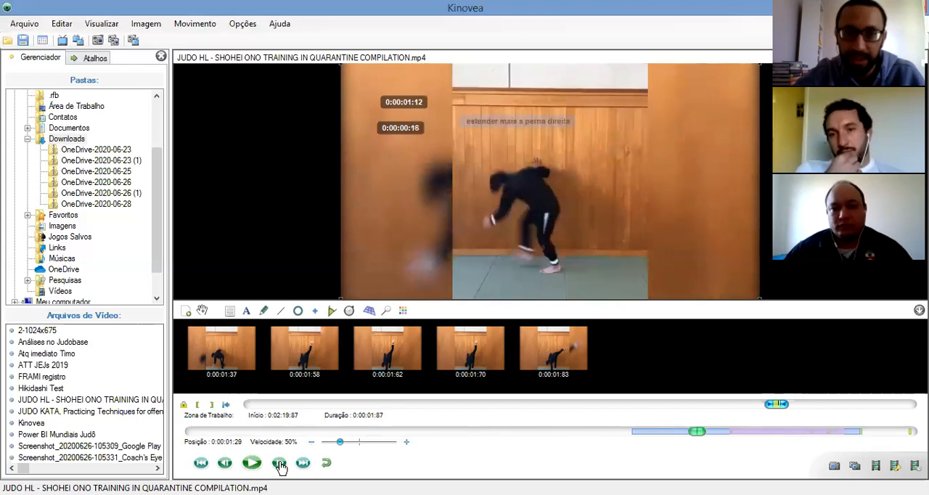
click(280, 463)
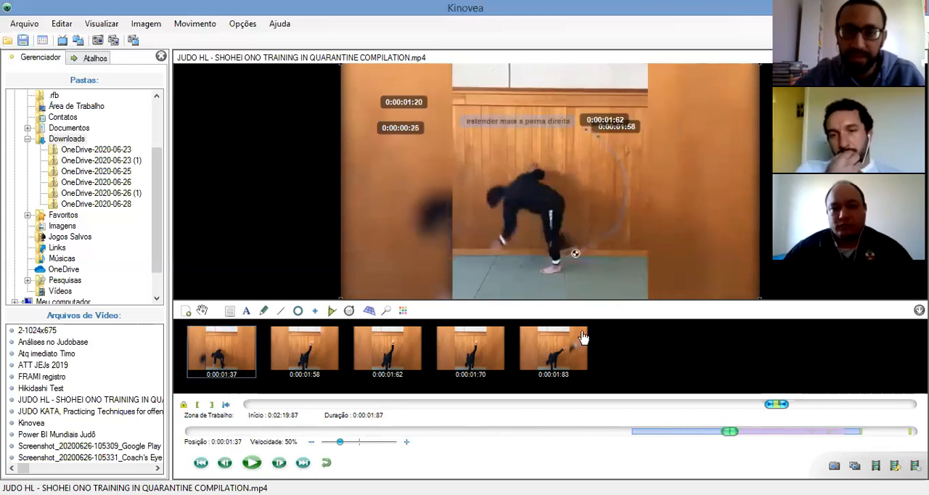
Open the foot trajectory's configuration to examine its display, measurement and style options, and close it without applying changes
right_click(590, 253)
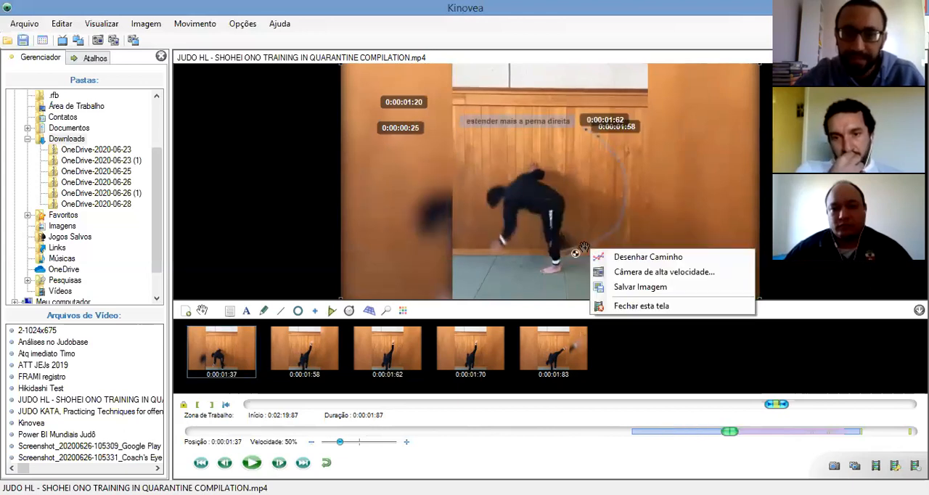
right_click(584, 248)
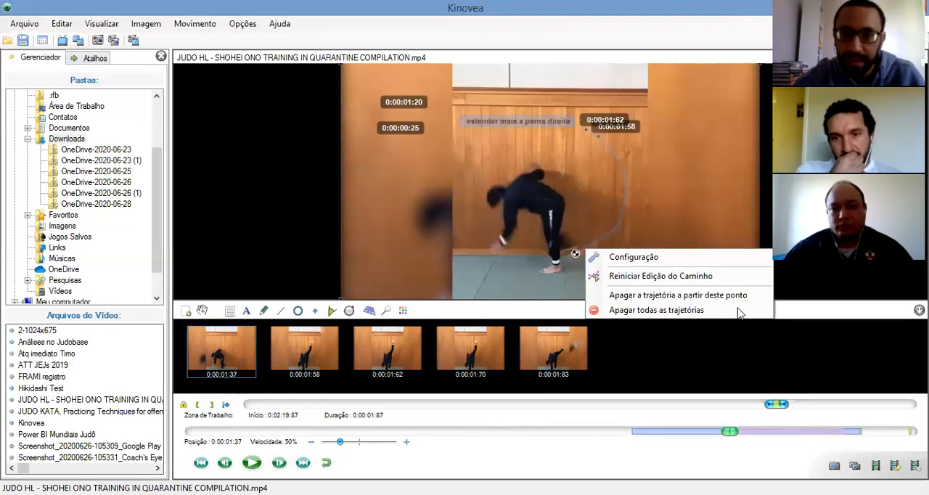
click(634, 257)
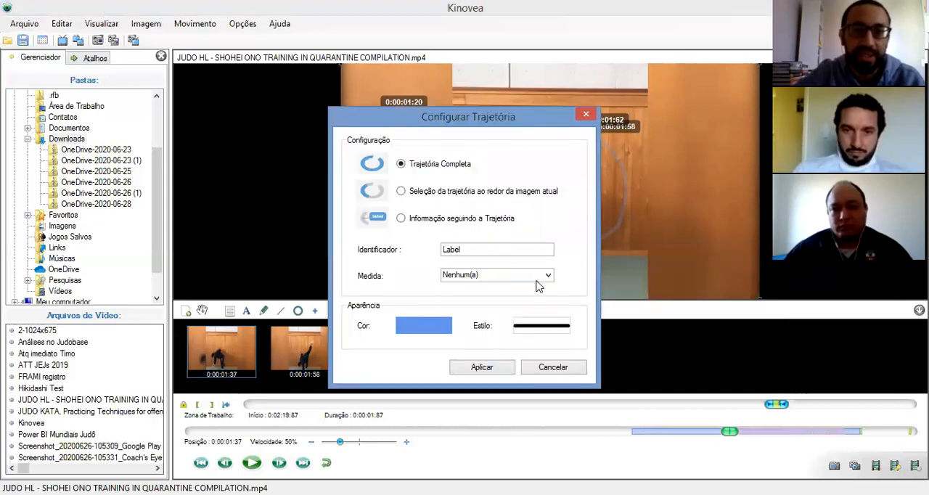
click(552, 368)
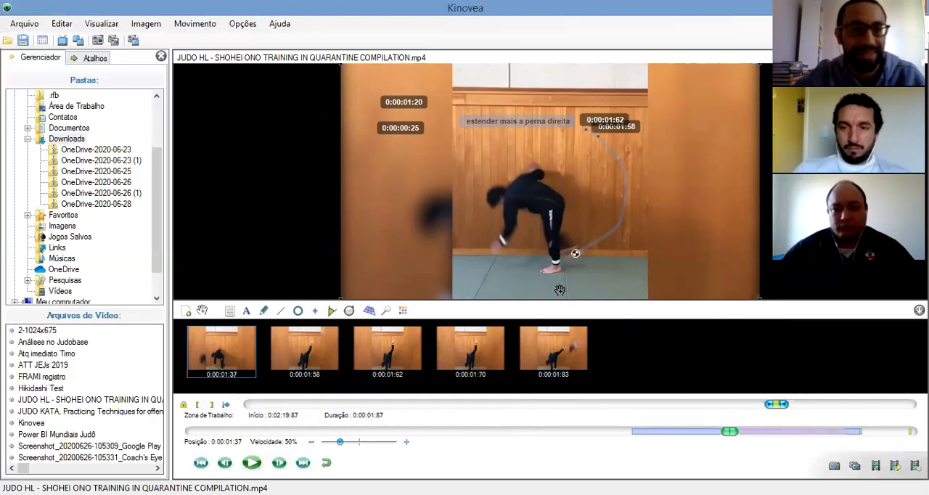
Draw a horizontal line on the mat below the athlete's standing foot and calibrate its real length to 100 cm
click(282, 311)
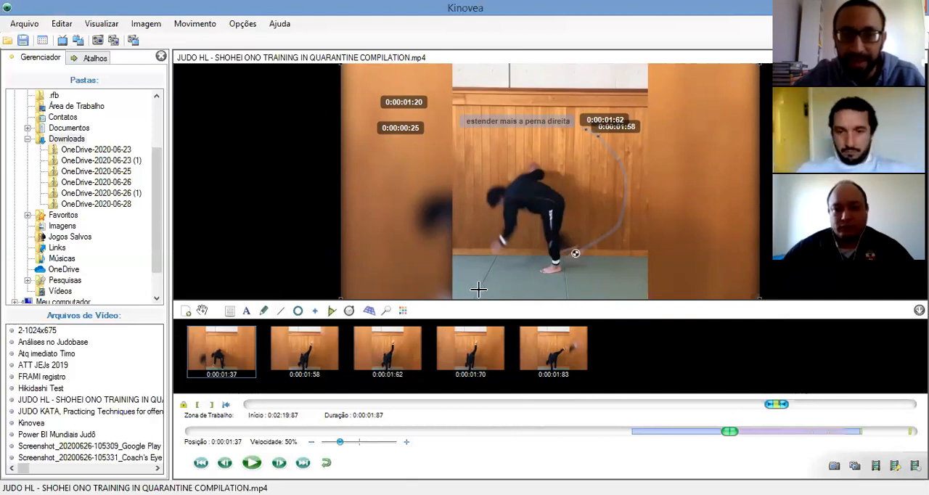
drag(554, 290, 565, 291)
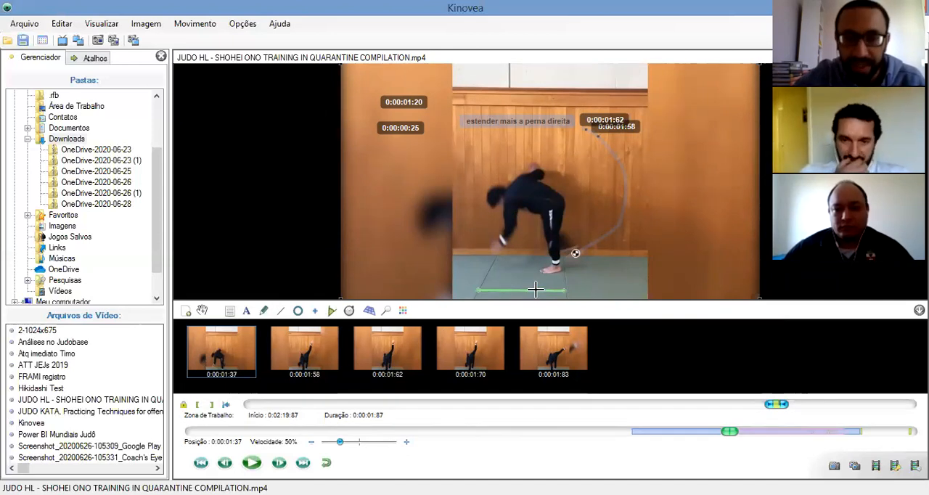
right_click(537, 293)
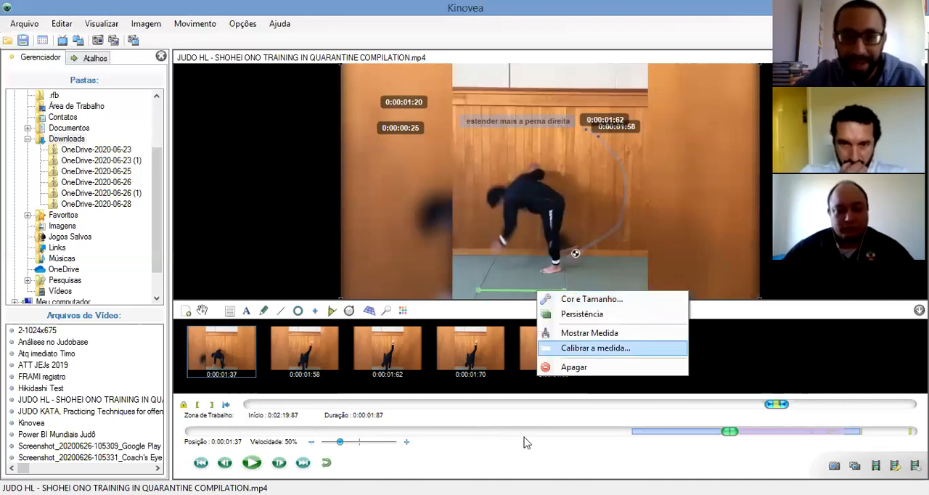
key(Return)
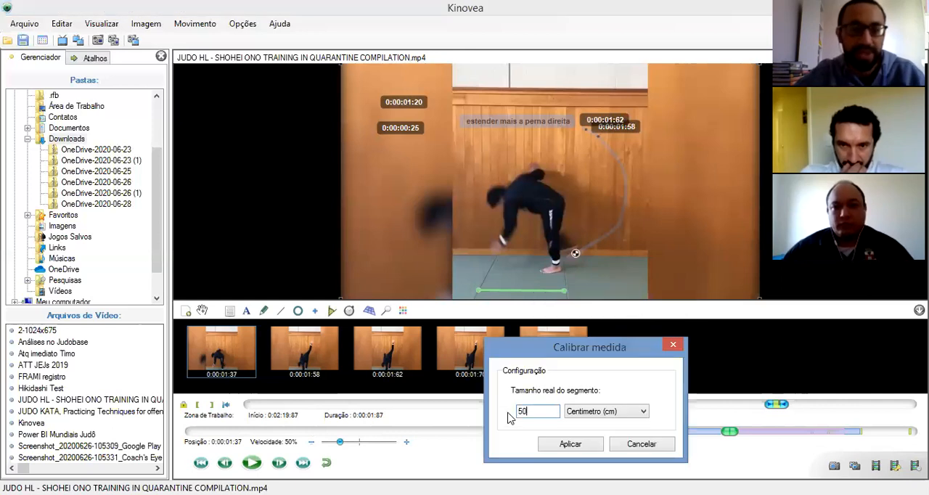
text(100)
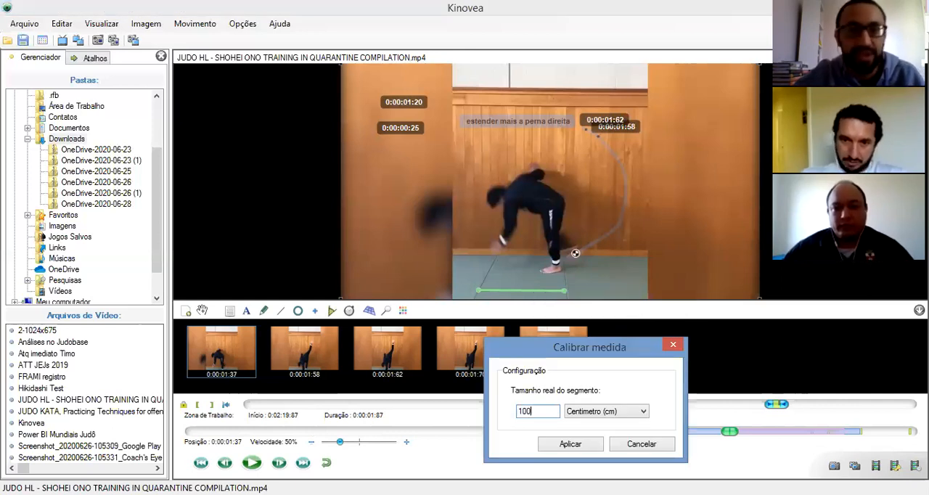
click(570, 443)
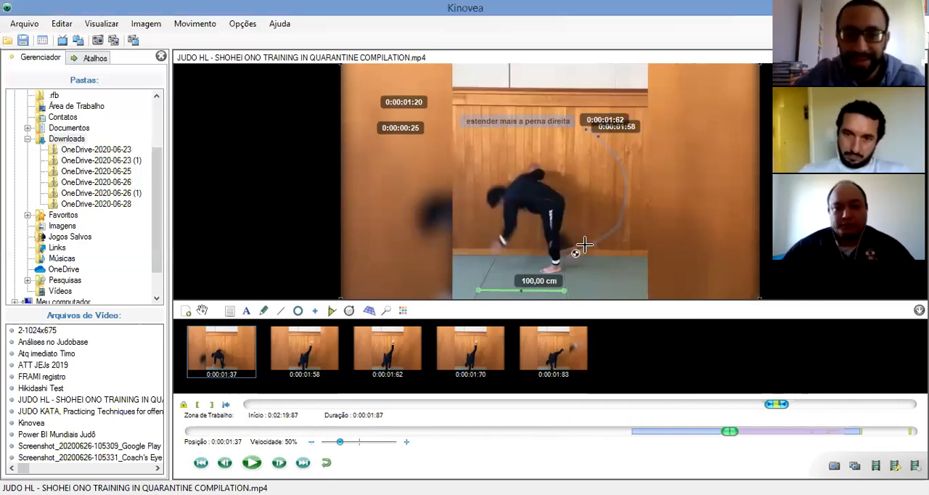
Set the foot trajectory's displayed measure to Distância and apply the configuration
double_click(584, 245)
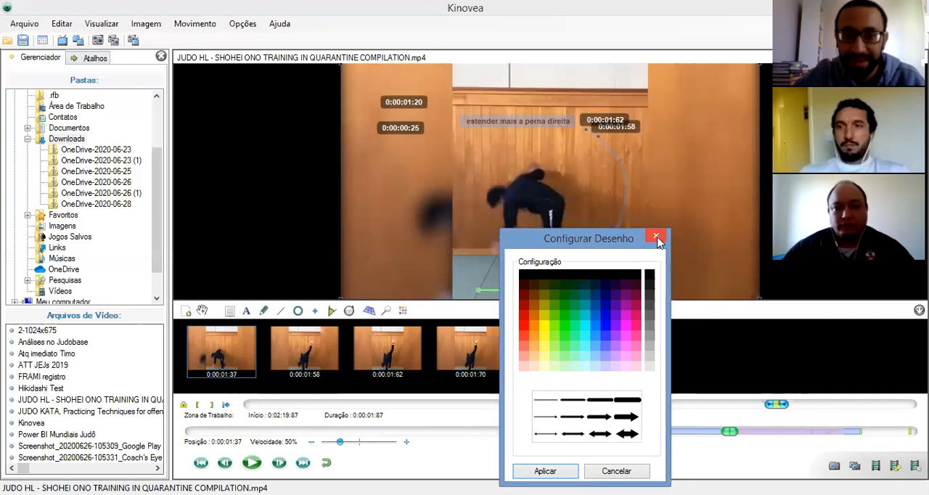
key(Escape)
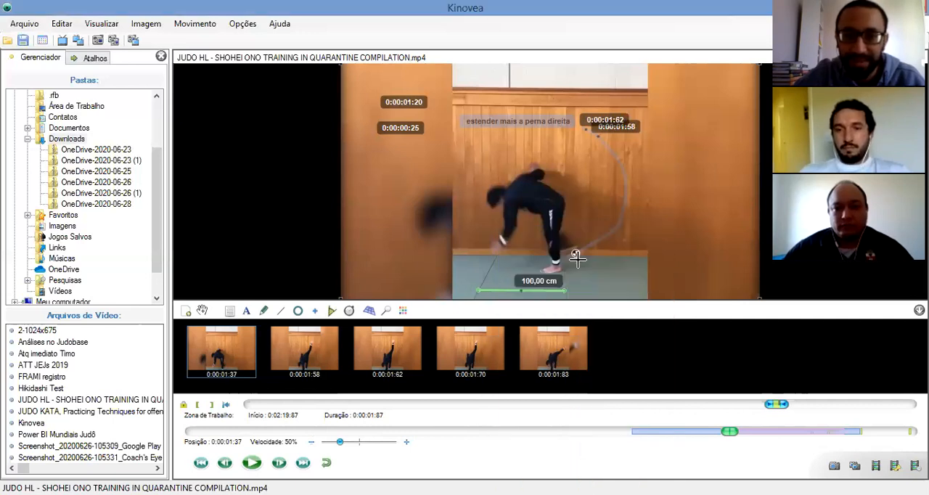
right_click(576, 258)
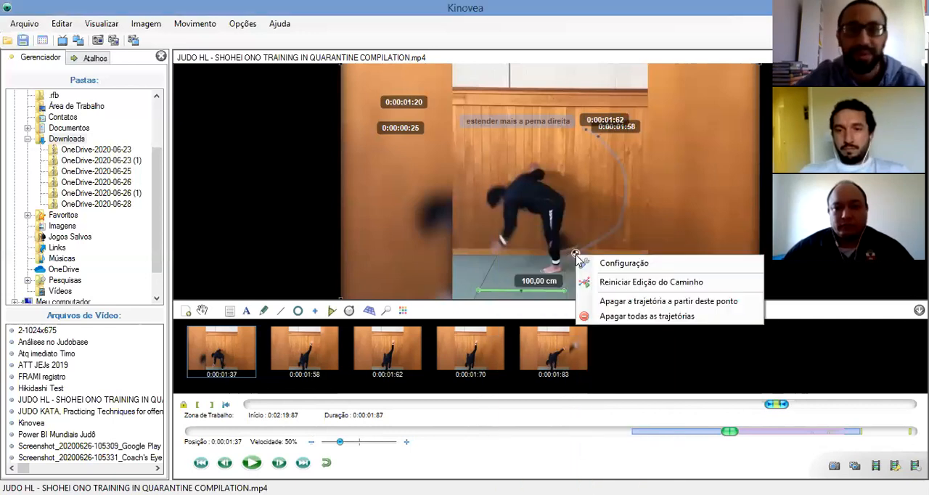
click(611, 269)
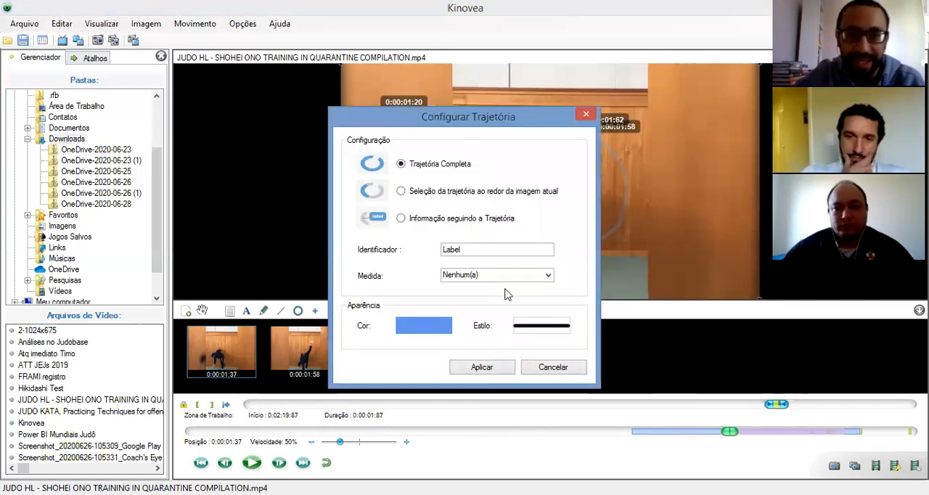
click(548, 276)
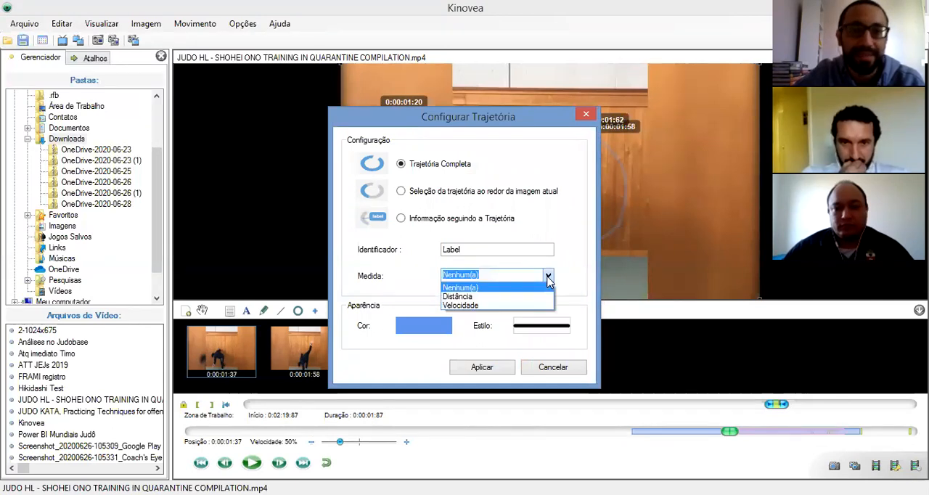
click(527, 297)
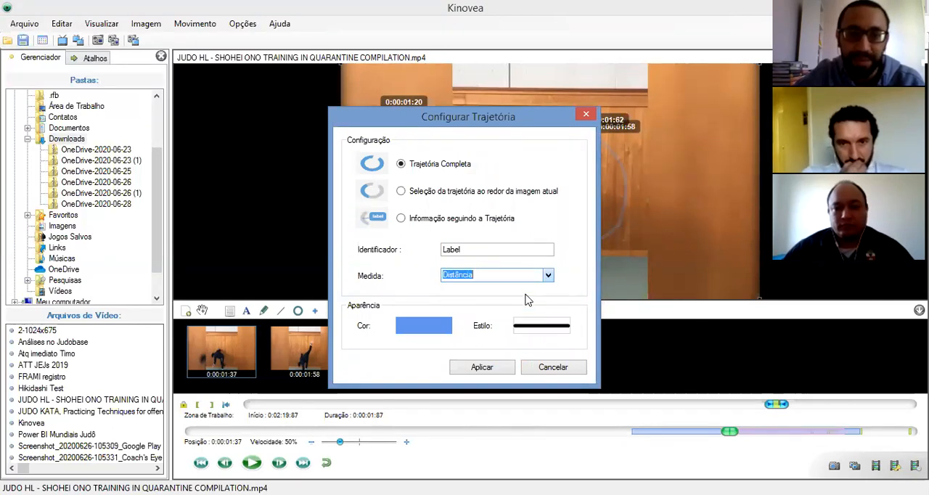
click(488, 367)
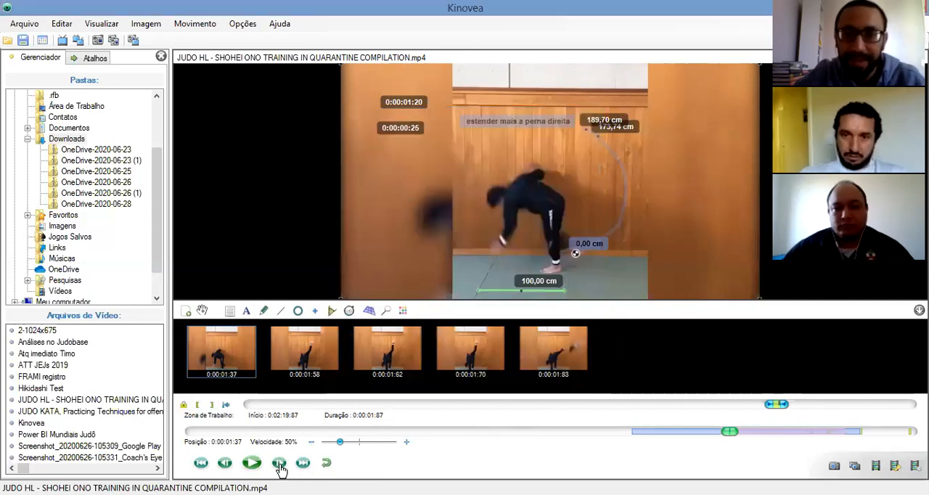
Step through the foot path to 0:00:01:62 to examine the distance labels, and step back to 0:00:01:37
click(280, 468)
click(280, 468)
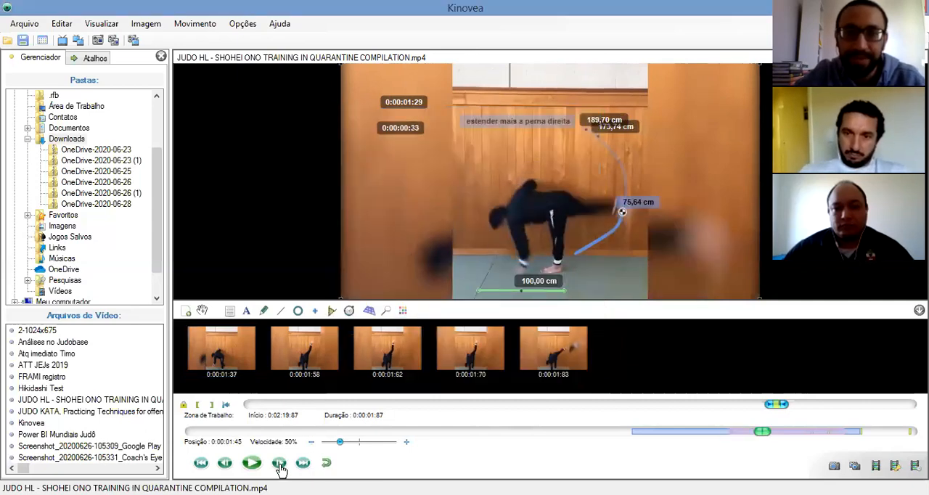
click(280, 468)
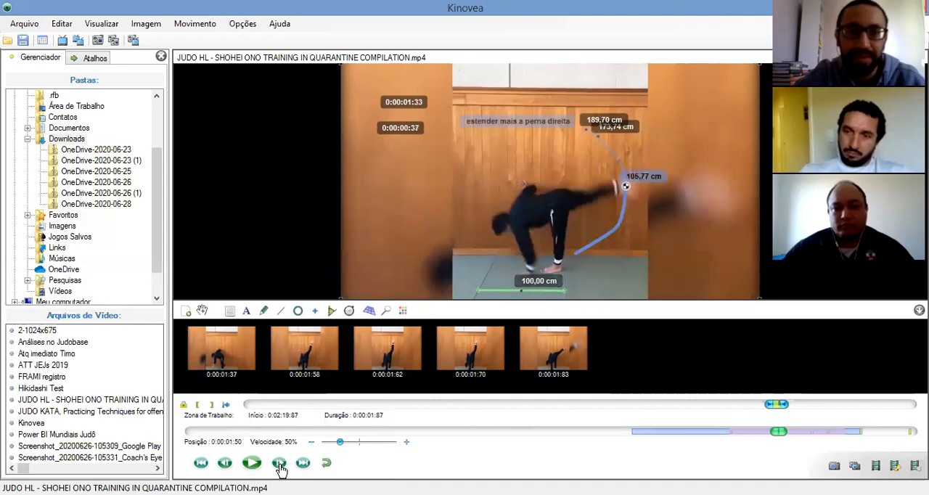
double_click(280, 468)
click(280, 468)
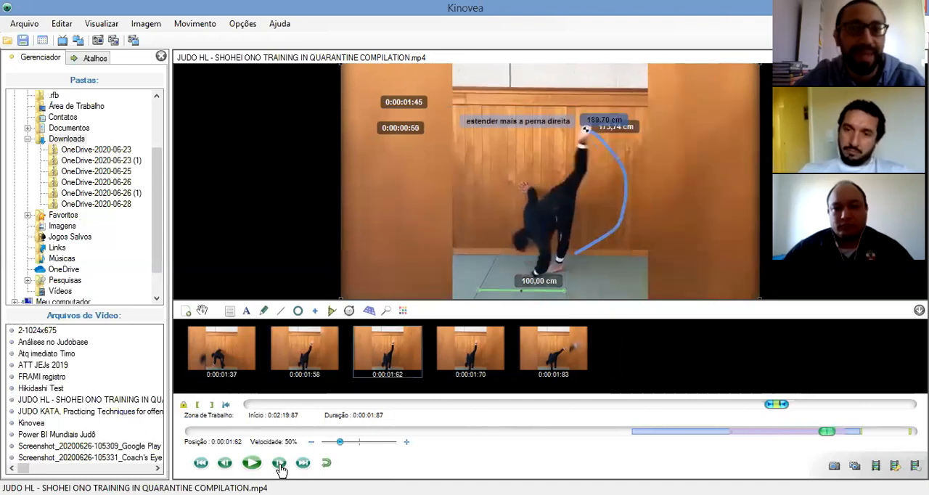
triple_click(226, 467)
double_click(226, 467)
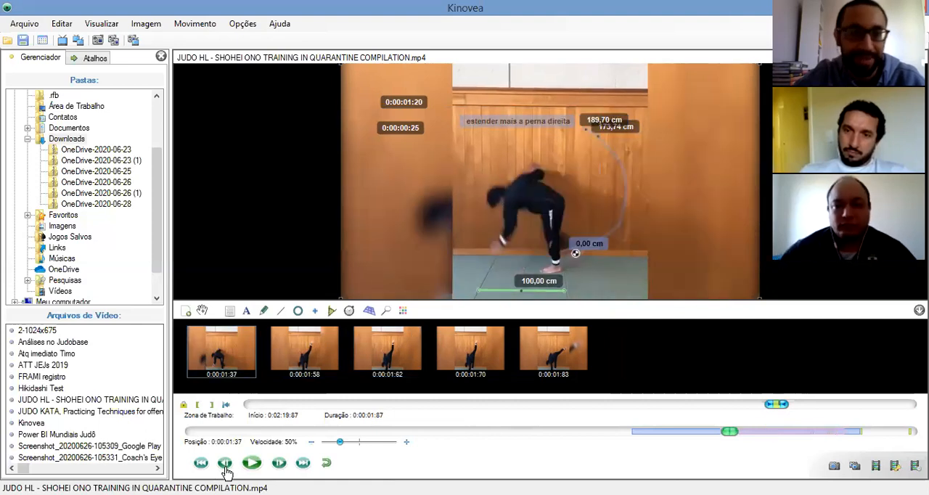
Change the foot trajectory's displayed measure to Velocidade and apply the configuration
right_click(594, 248)
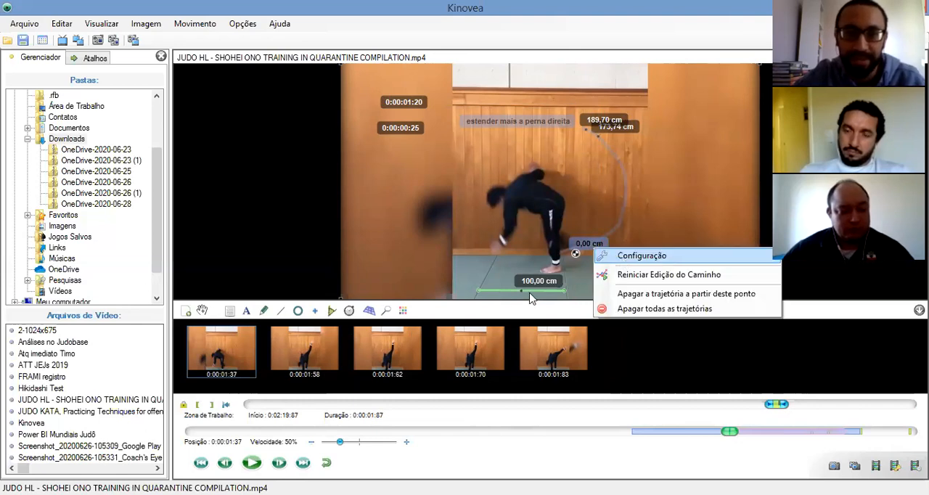
click(641, 255)
click(546, 276)
click(513, 306)
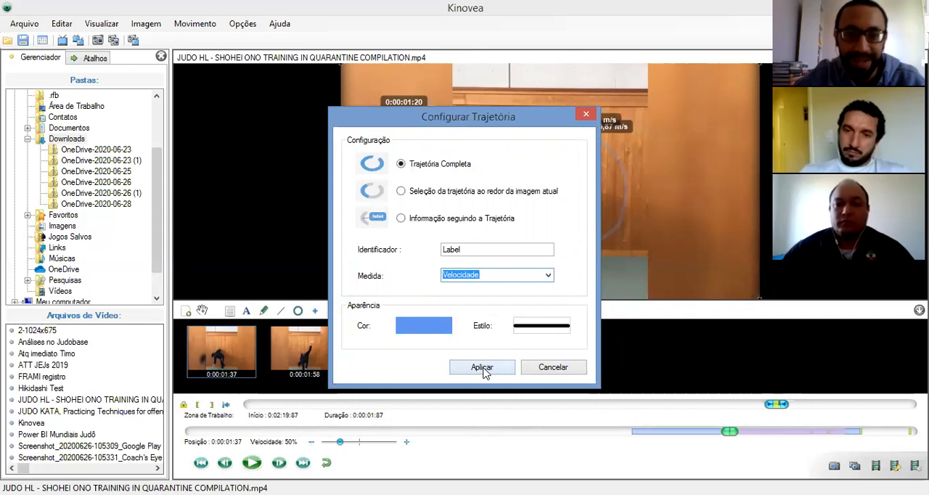
click(481, 367)
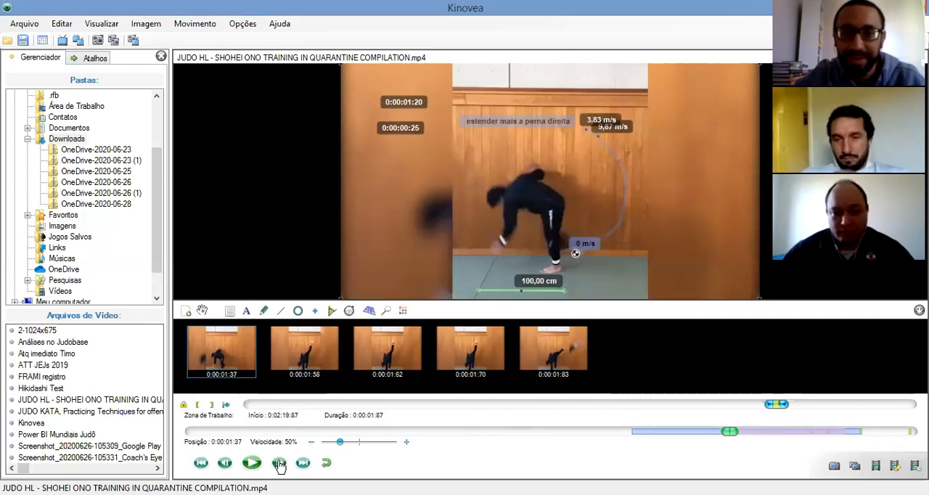
Advance frame by frame to 0:00:01:62 to examine the foot's speed along the trajectory
click(280, 465)
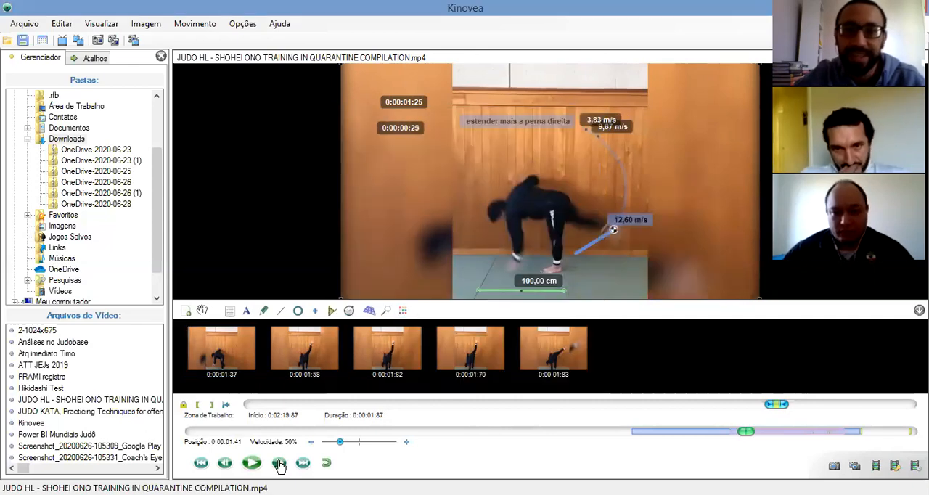
click(280, 464)
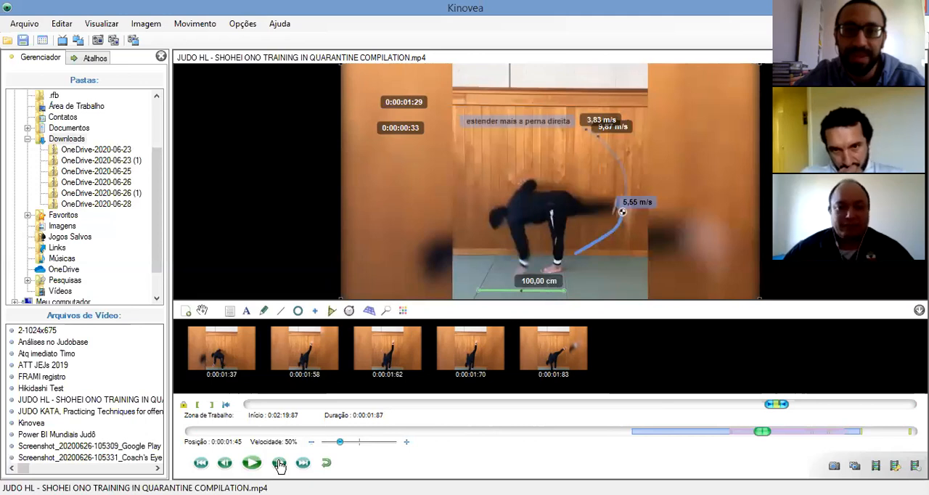
double_click(280, 464)
click(279, 464)
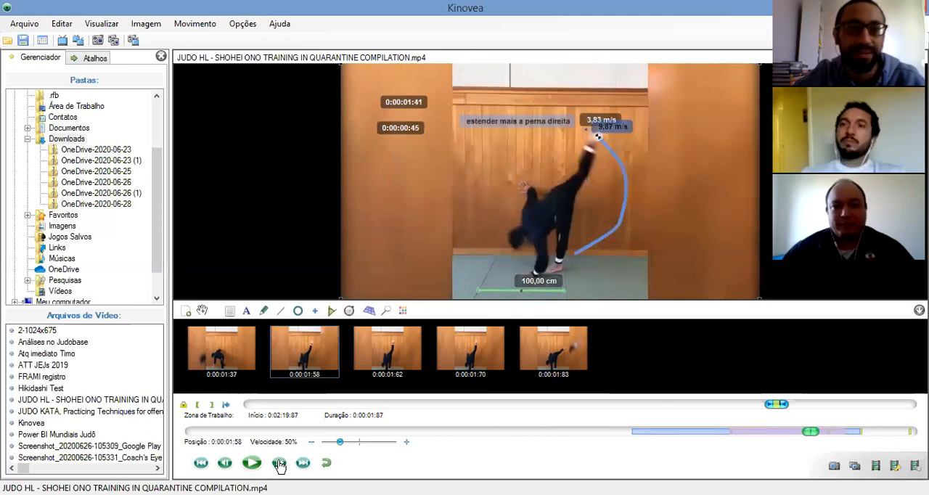
click(279, 464)
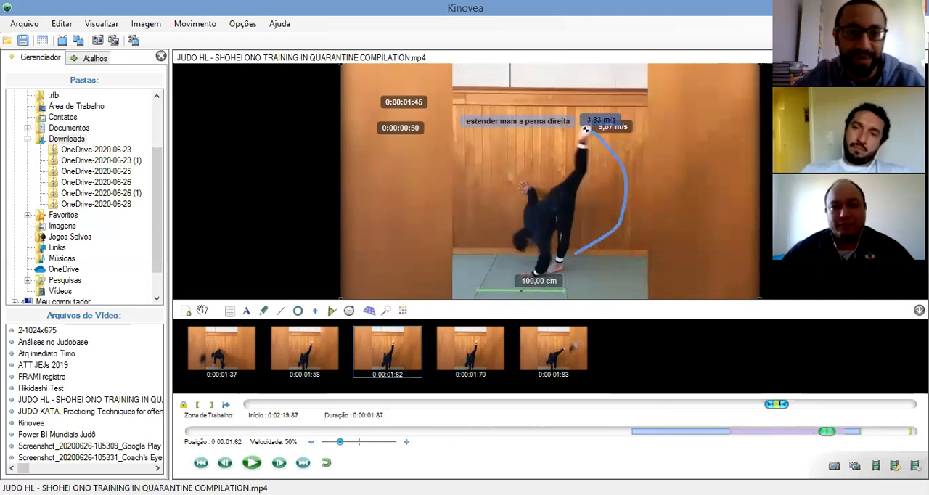
Step back to 0:00:01:41 and forward again to 0:00:01:58 to compare the foot's speed between frames
click(225, 464)
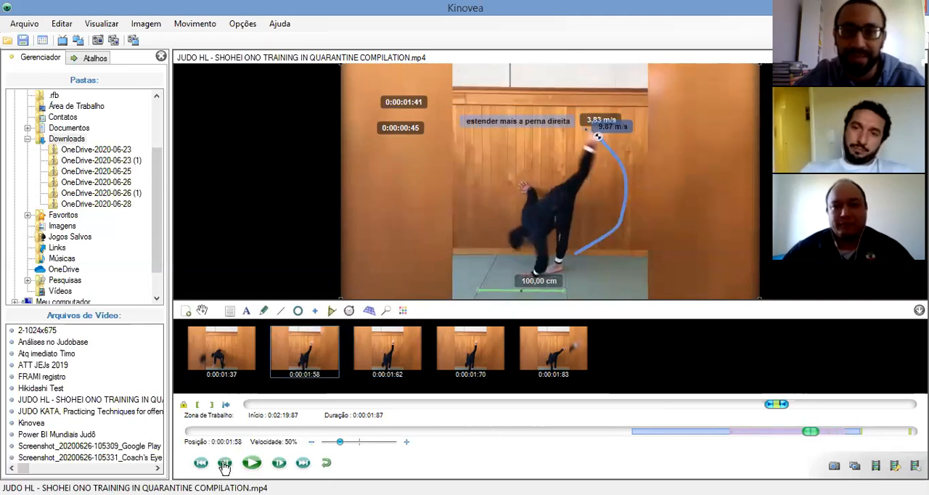
click(224, 465)
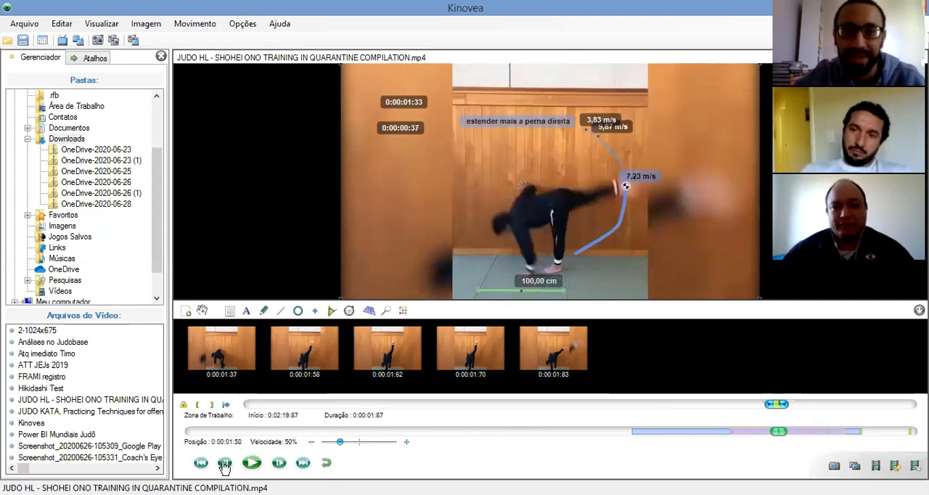
click(225, 464)
click(224, 464)
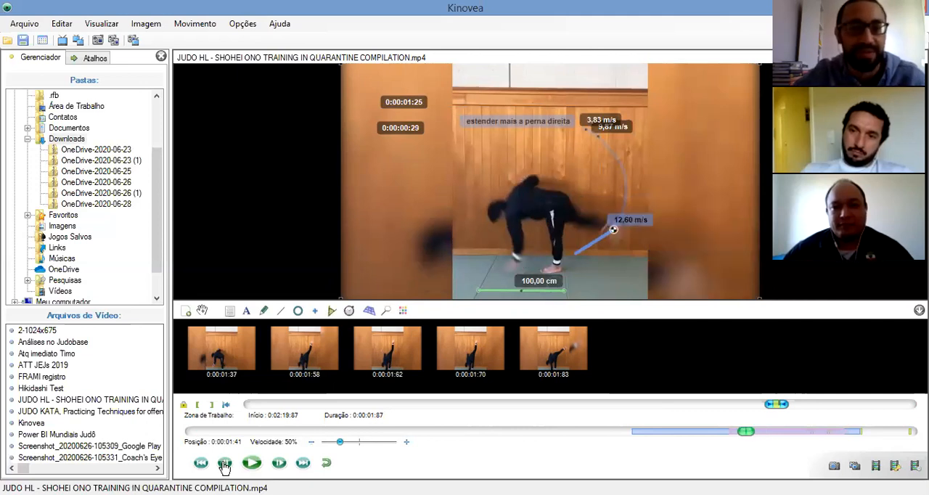
click(279, 463)
double_click(279, 463)
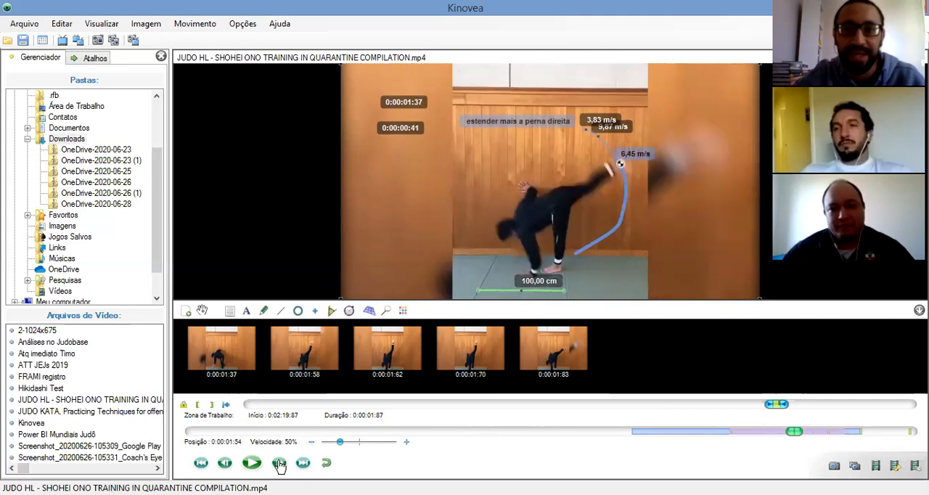
click(279, 463)
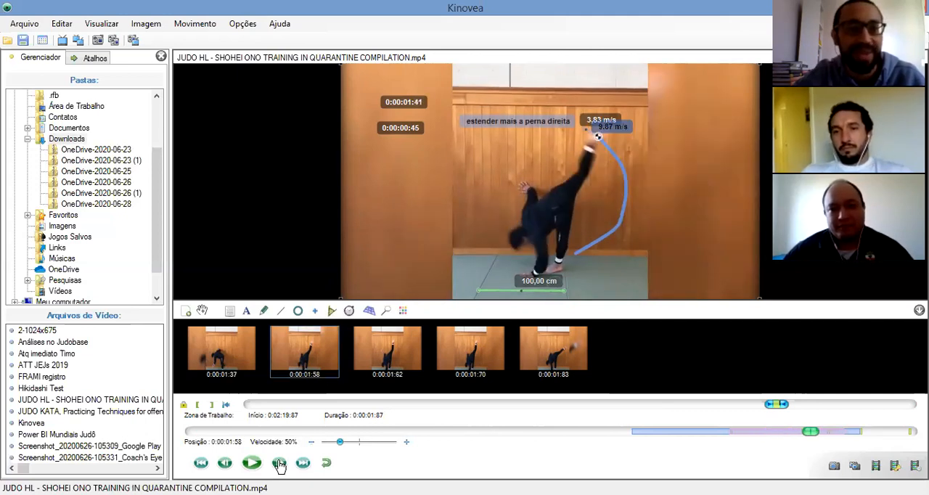